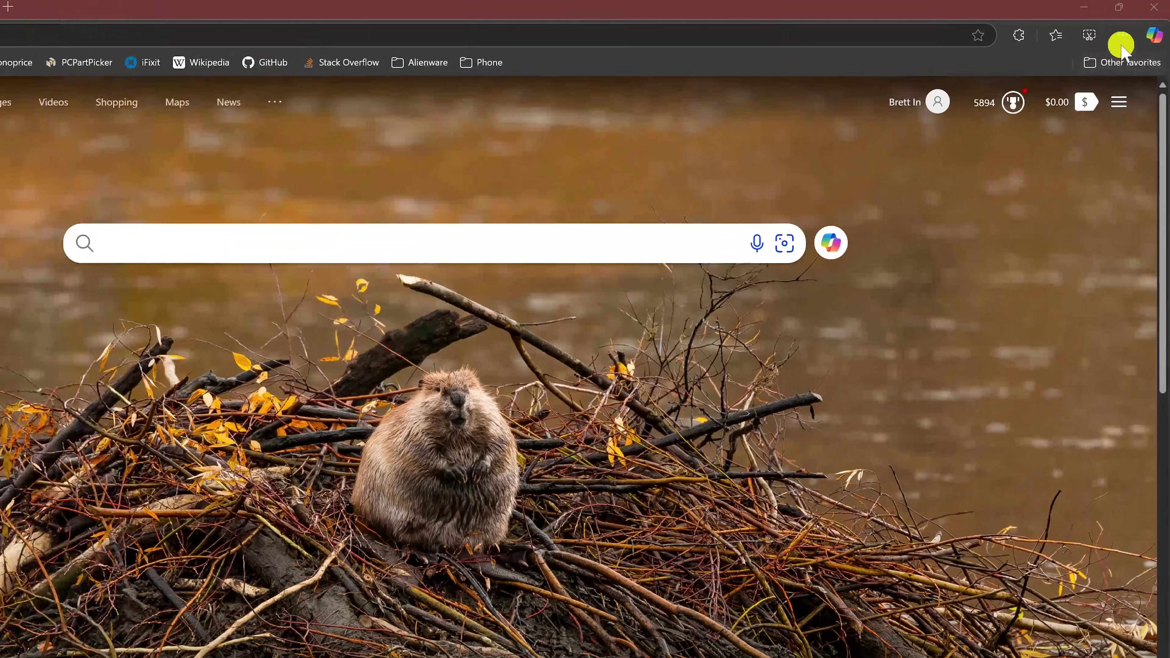
Set tracking prevention to Strict, then return to the Privacy, search, and services page
{"action": "left_click", "coordinate": [1122, 44]}
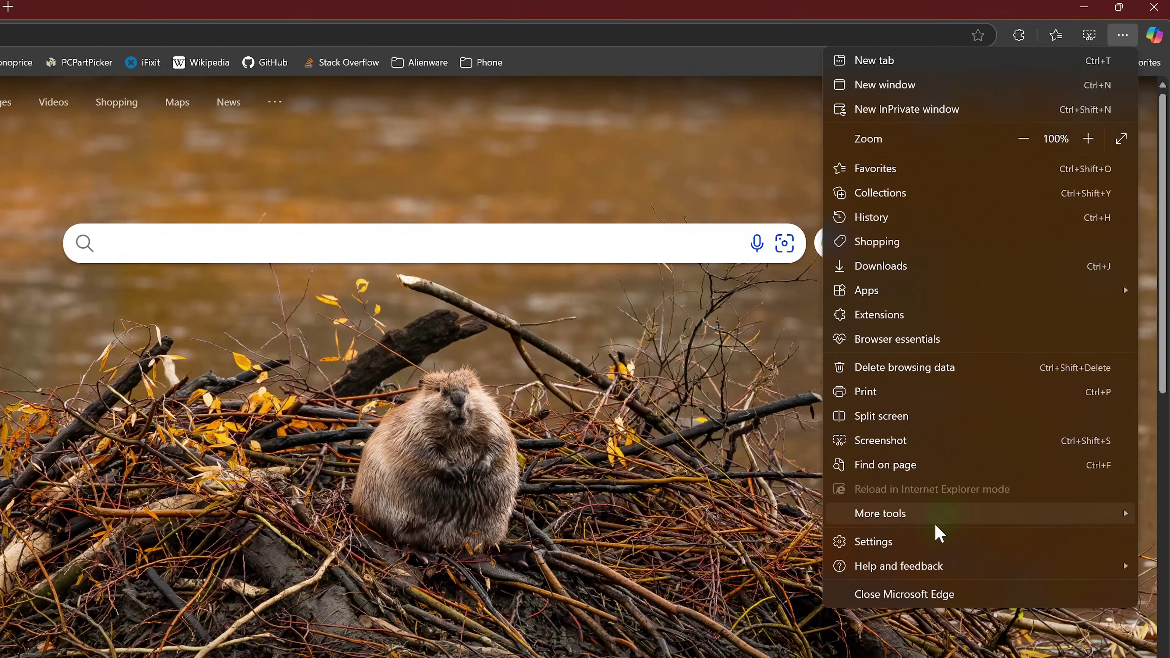
{"action": "left_click", "coordinate": [937, 542]}
{"action": "left_click", "coordinate": [0, 212]}
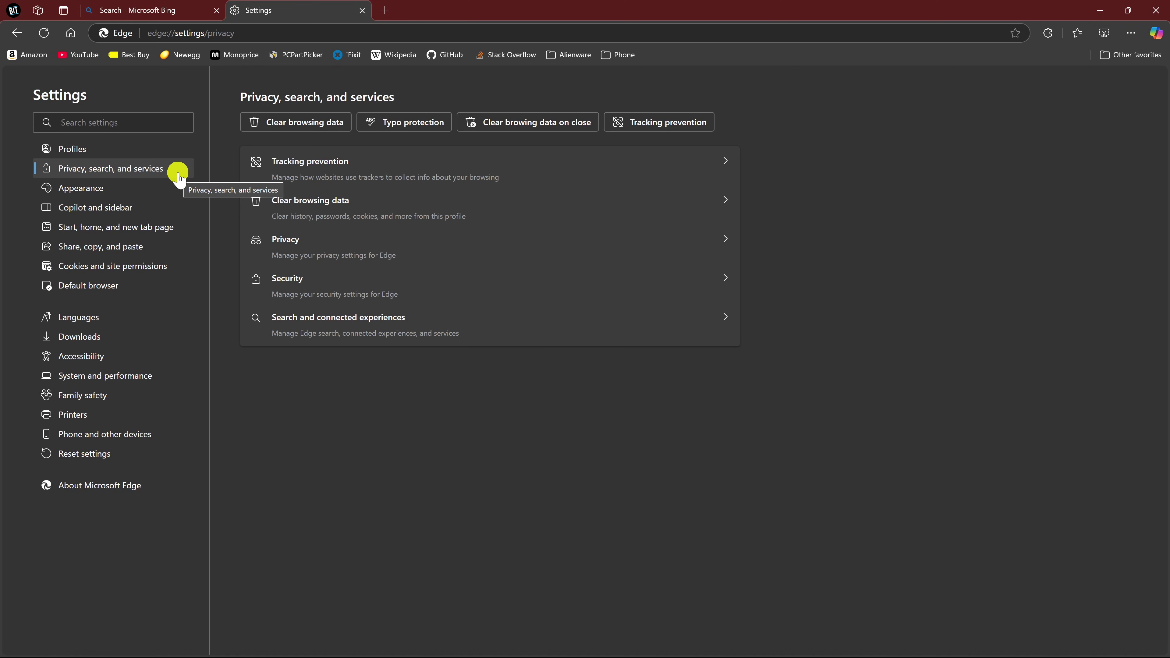
{"action": "left_click", "coordinate": [404, 178]}
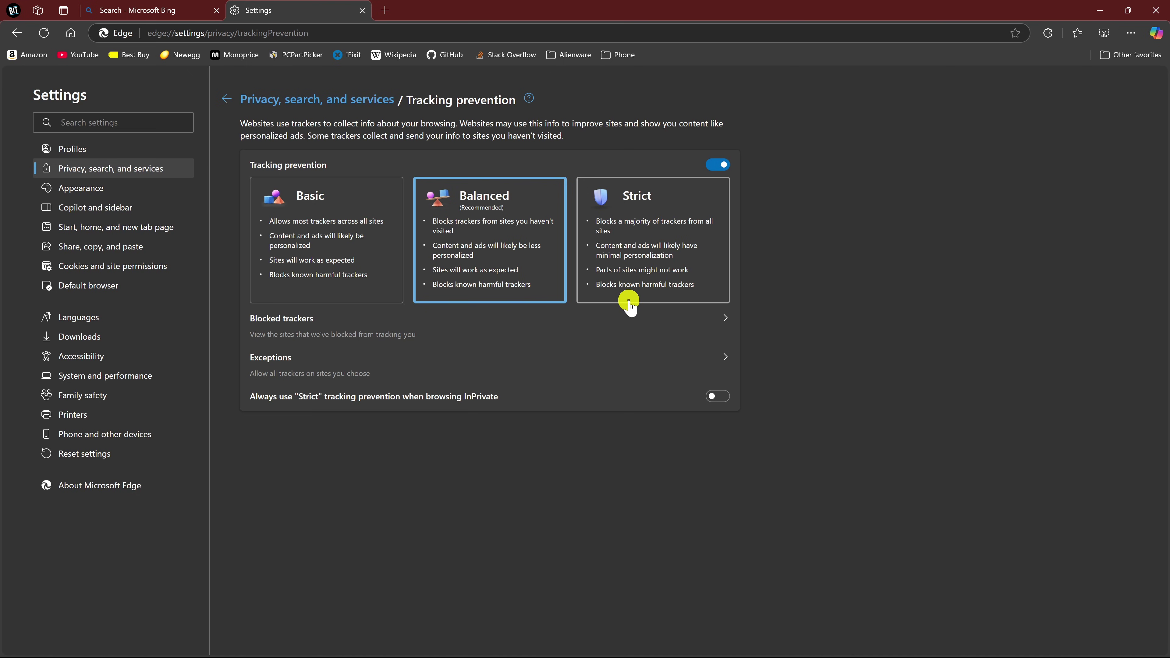
{"action": "left_click", "coordinate": [629, 300]}
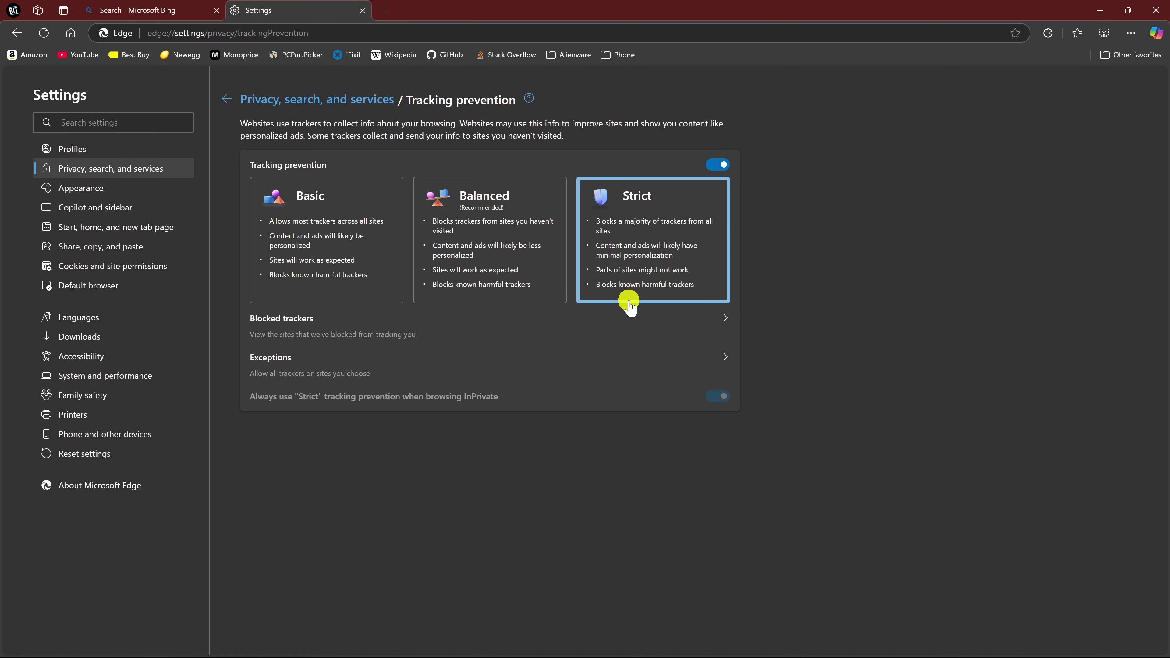
{"action": "left_click", "coordinate": [182, 170]}
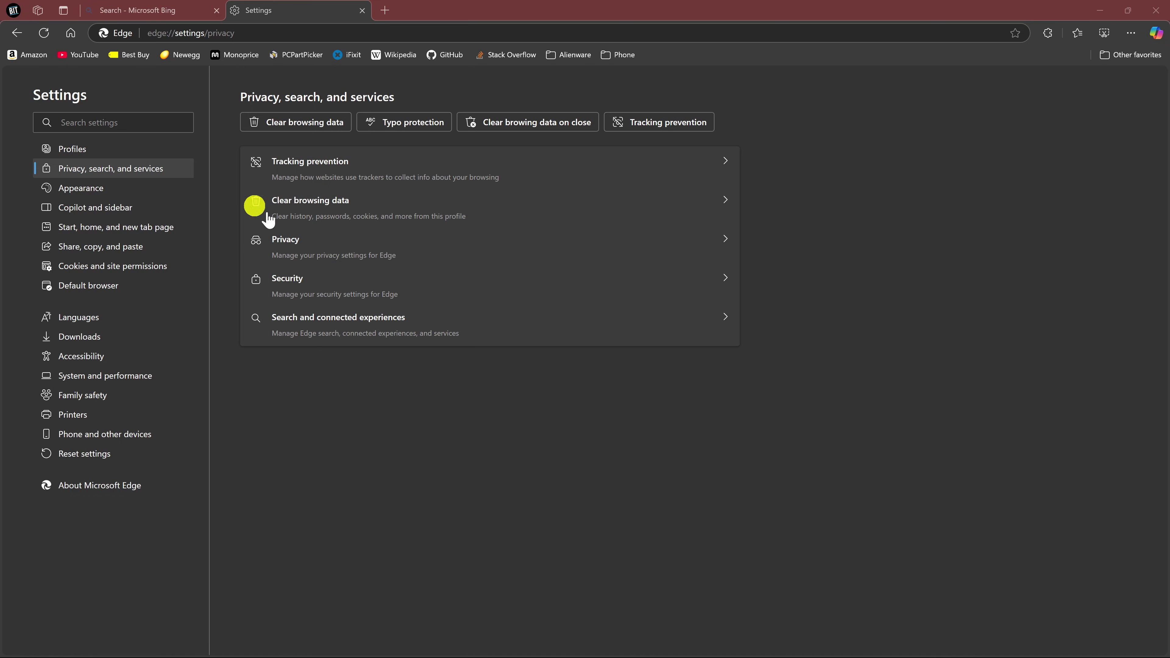
Turn on the Scareware blocker in the Security settings
{"action": "left_click", "coordinate": [430, 295]}
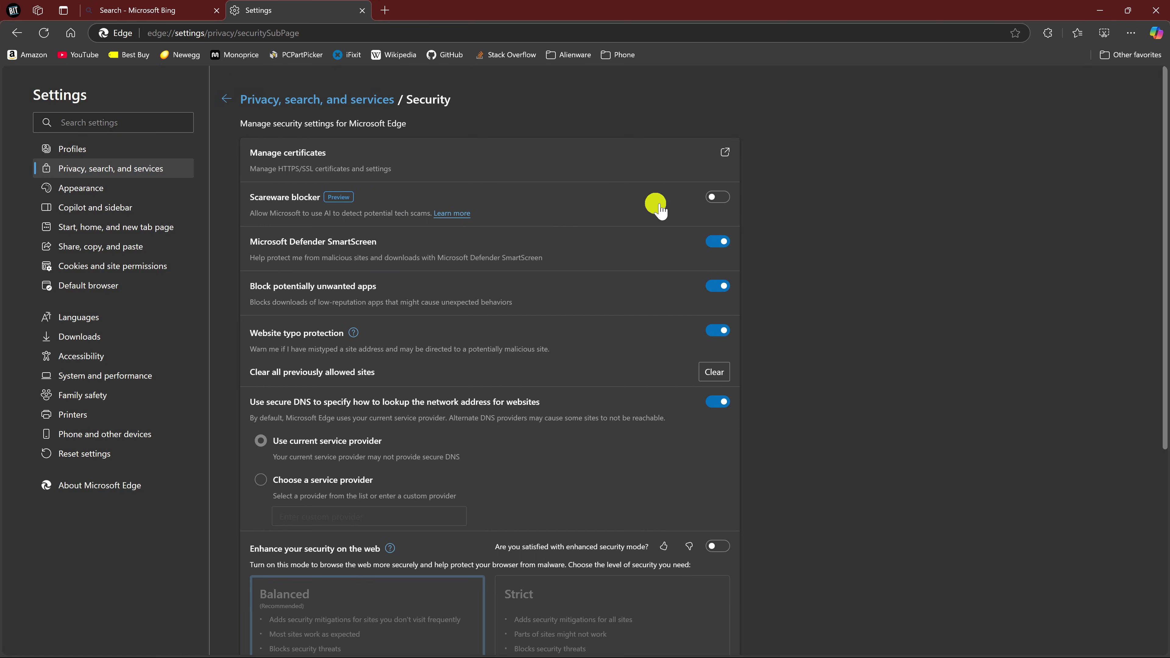
{"action": "left_click", "coordinate": [718, 201]}
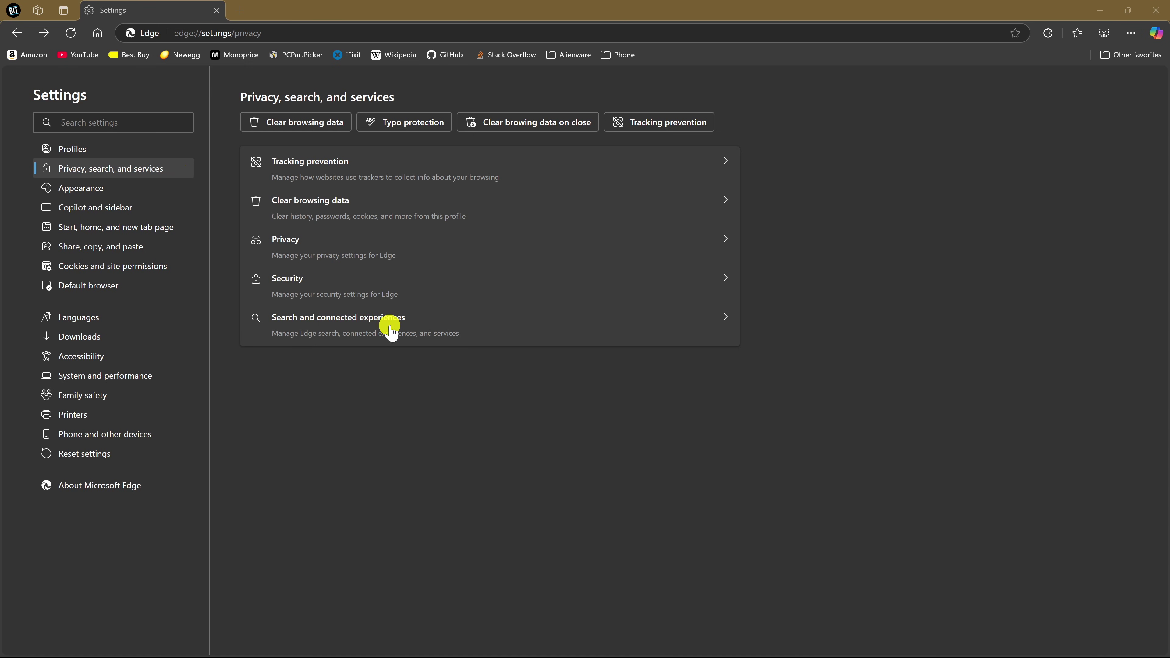
Choose DuckDuckGo as the address bar search engine
{"action": "left_click", "coordinate": [416, 337]}
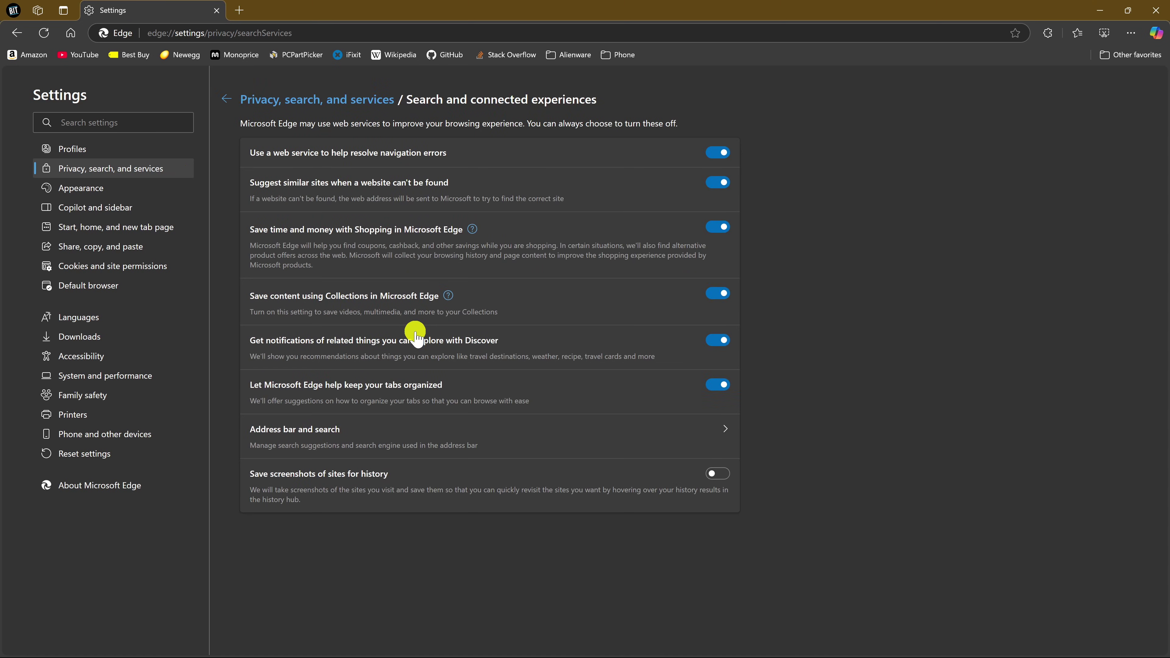
{"action": "left_click", "coordinate": [356, 435]}
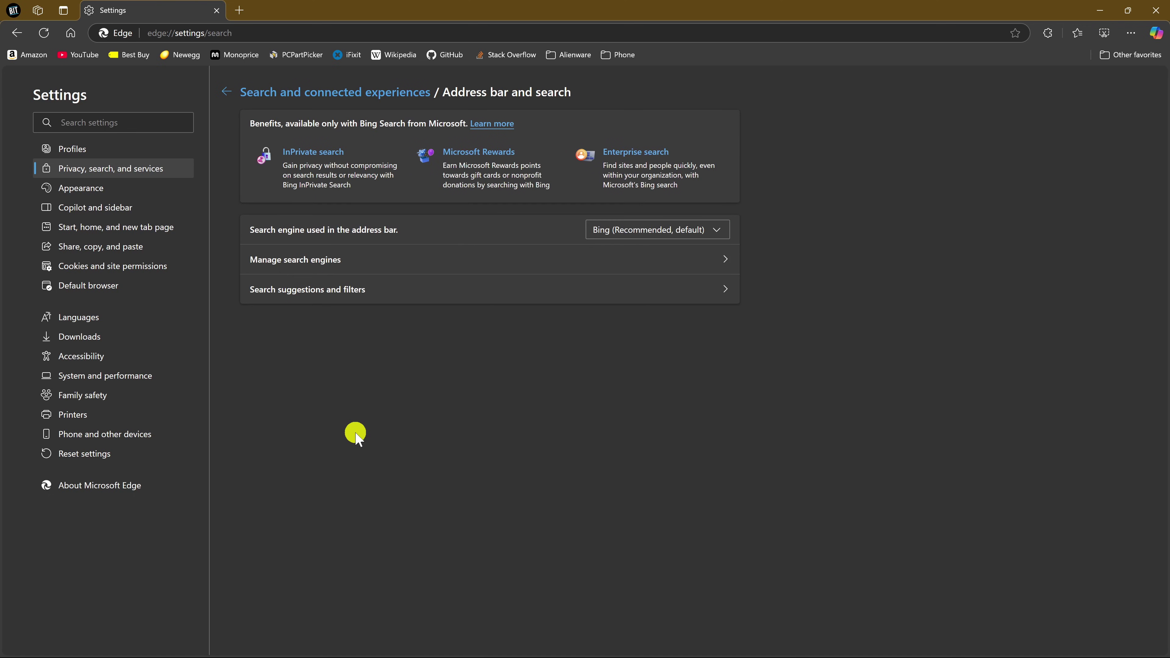
{"action": "left_click", "coordinate": [709, 233]}
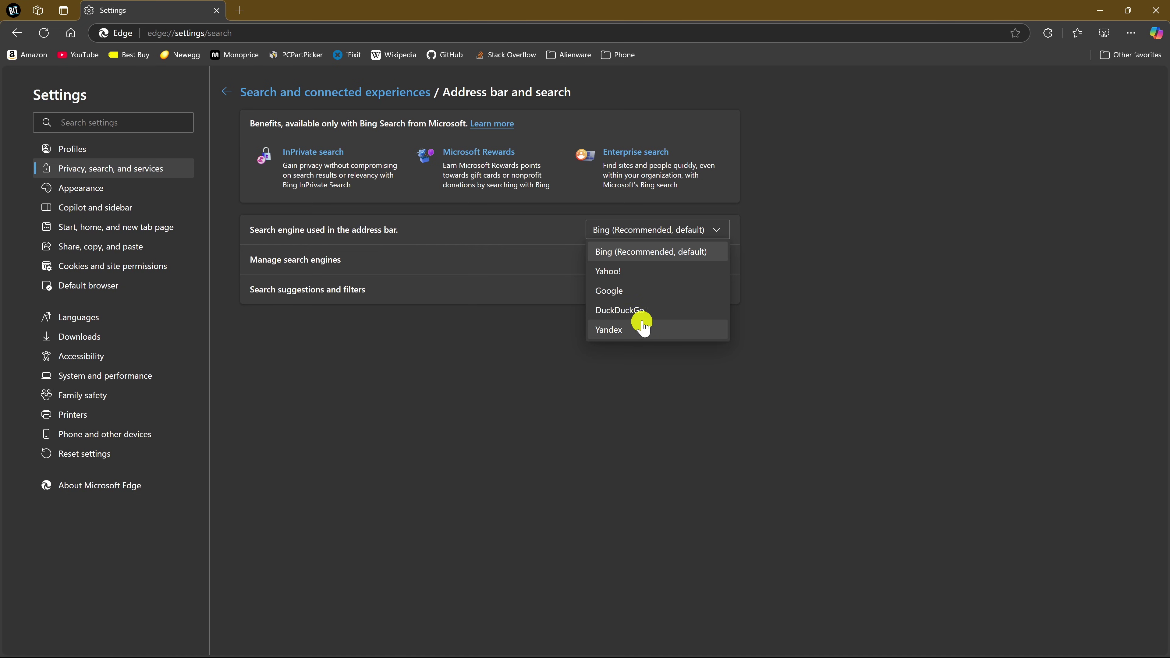
{"action": "left_click", "coordinate": [642, 310]}
Search 'apple stock price' from the address bar
{"action": "left_click", "coordinate": [387, 33]}
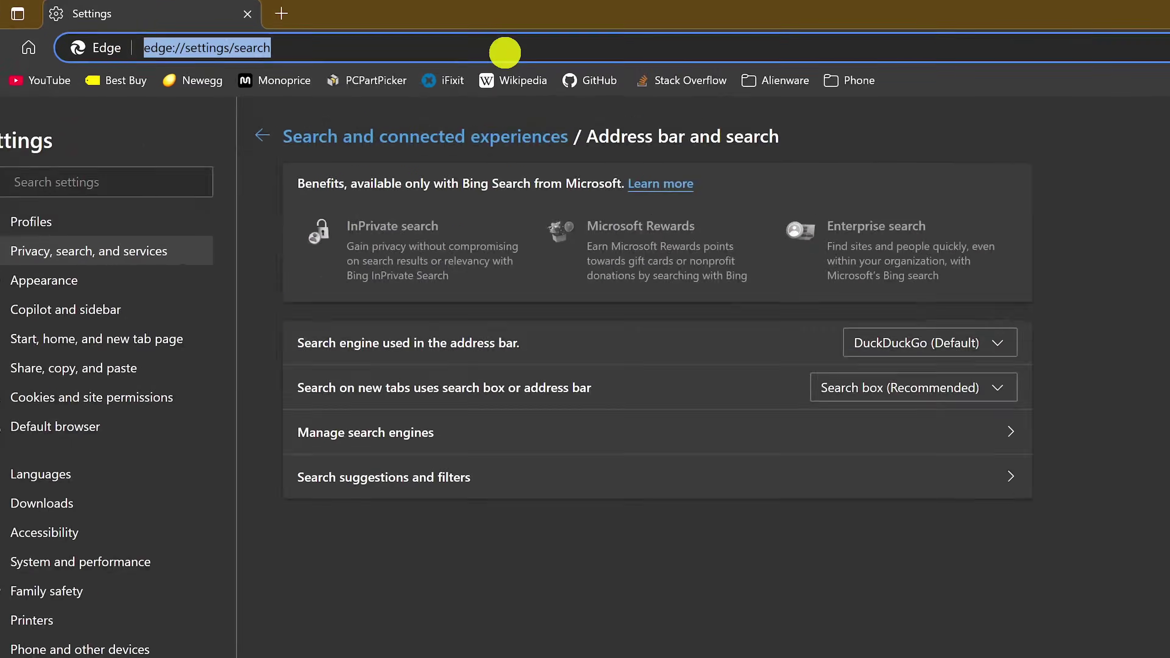
{"action": "type", "text": "apple stock price"}
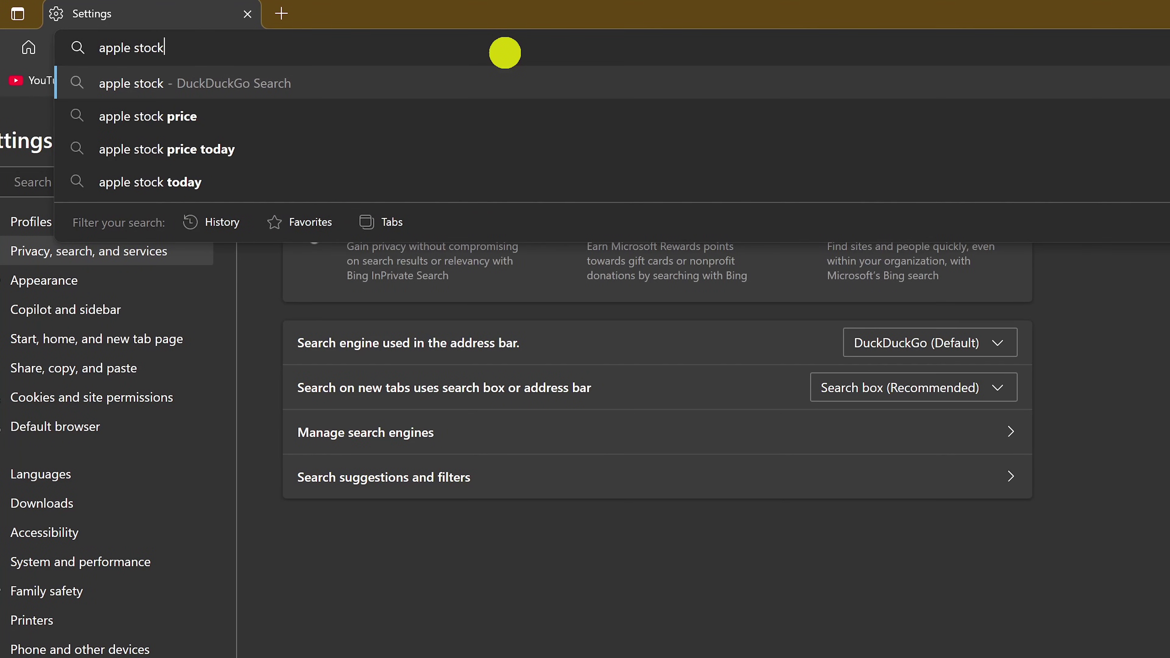
{"action": "key", "text": "Return"}
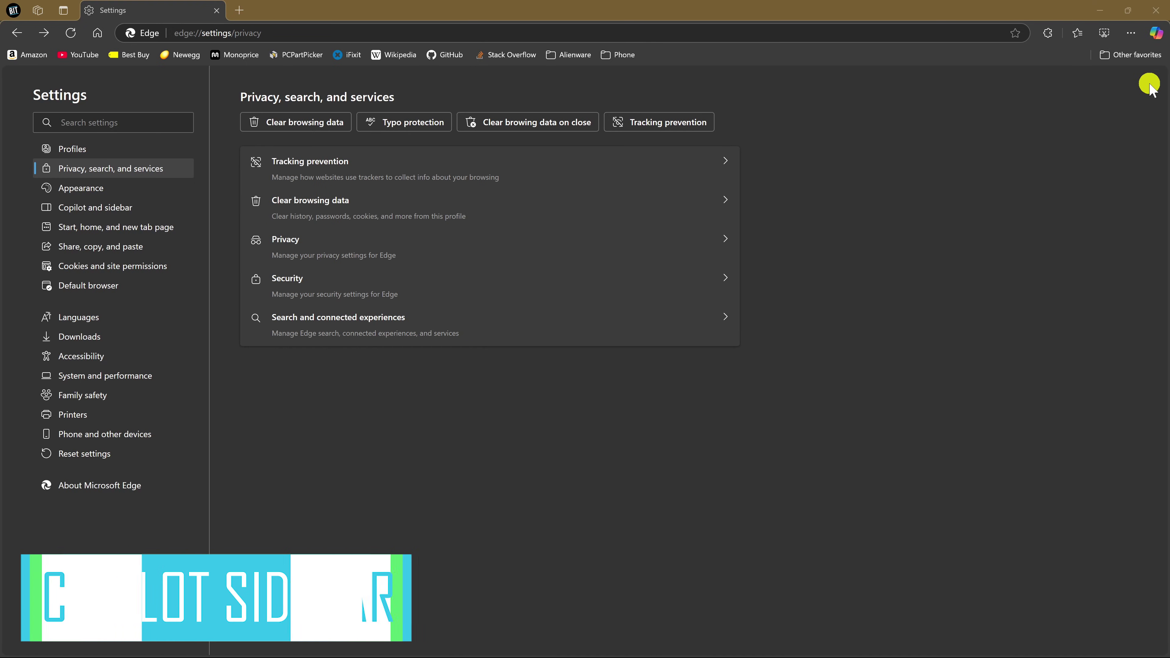
Turn off Show Copilot button on the toolbar in the Copilot and sidebar settings
{"action": "left_click", "coordinate": [1156, 33]}
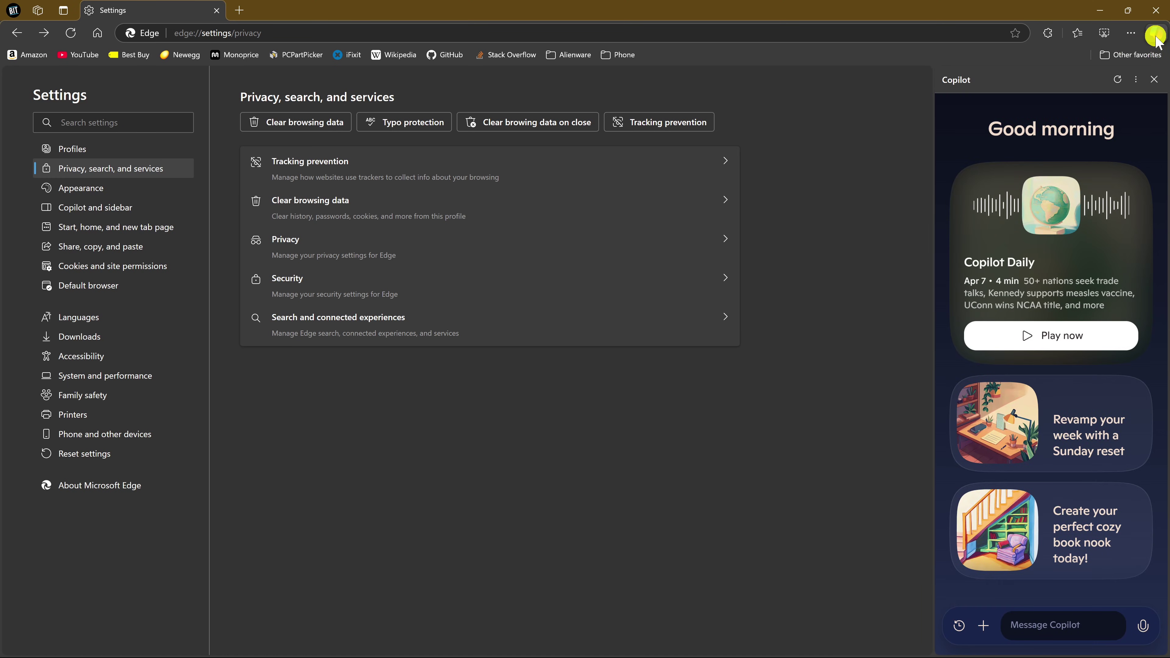
{"action": "left_click", "coordinate": [1156, 35]}
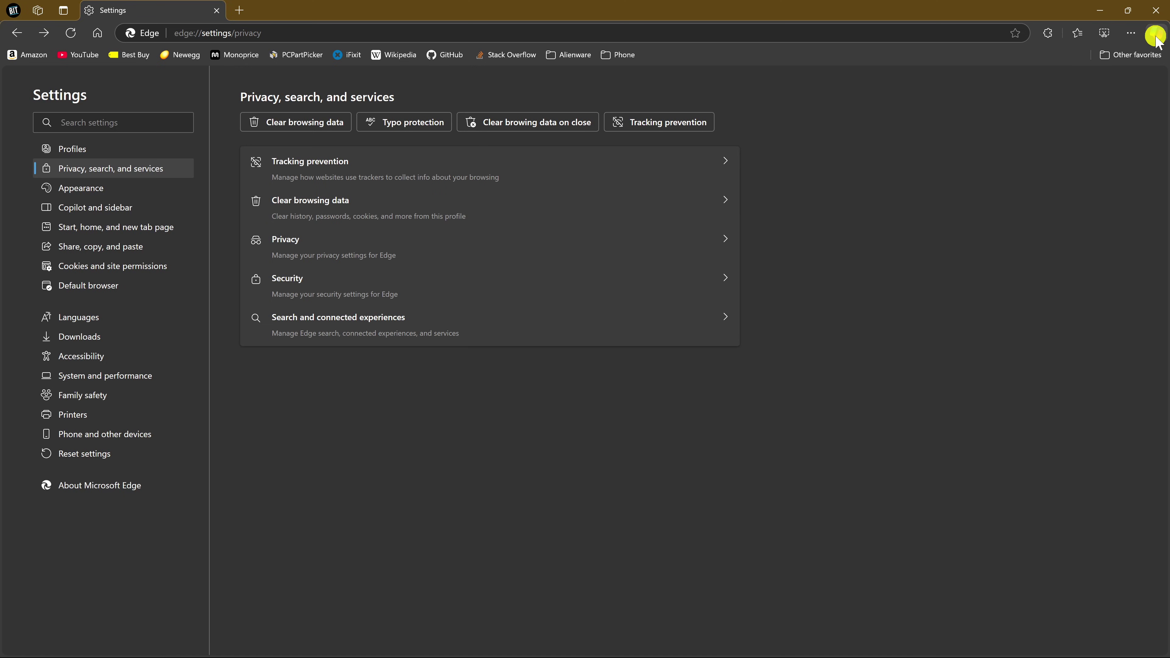
{"action": "left_click", "coordinate": [150, 215]}
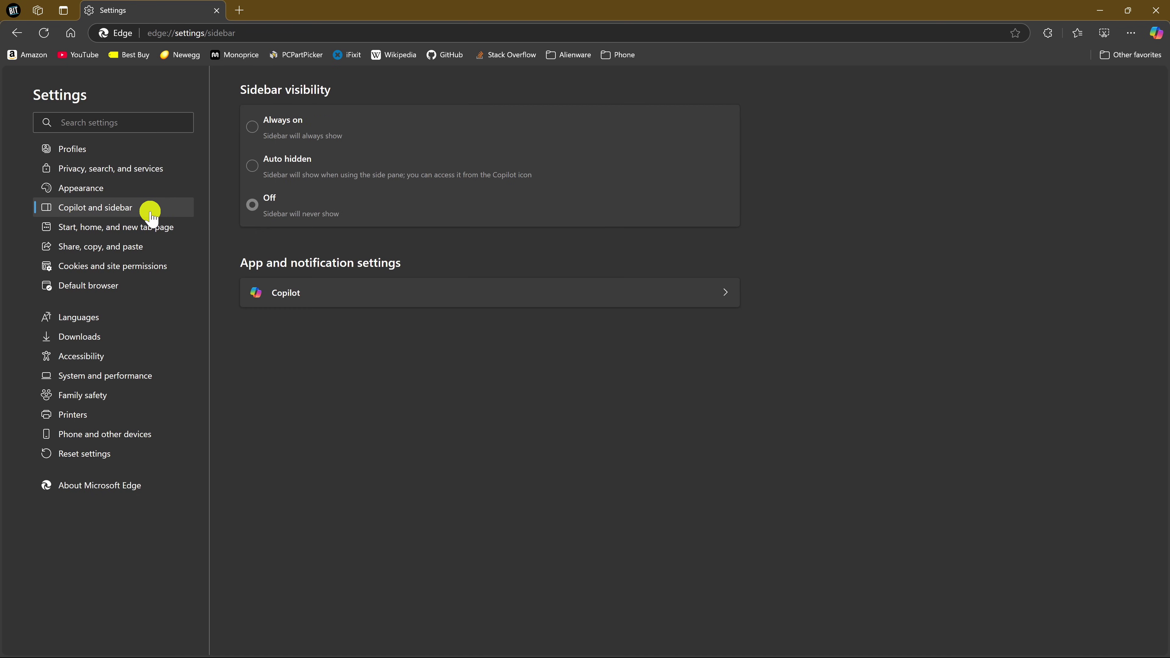
{"action": "left_click", "coordinate": [339, 304]}
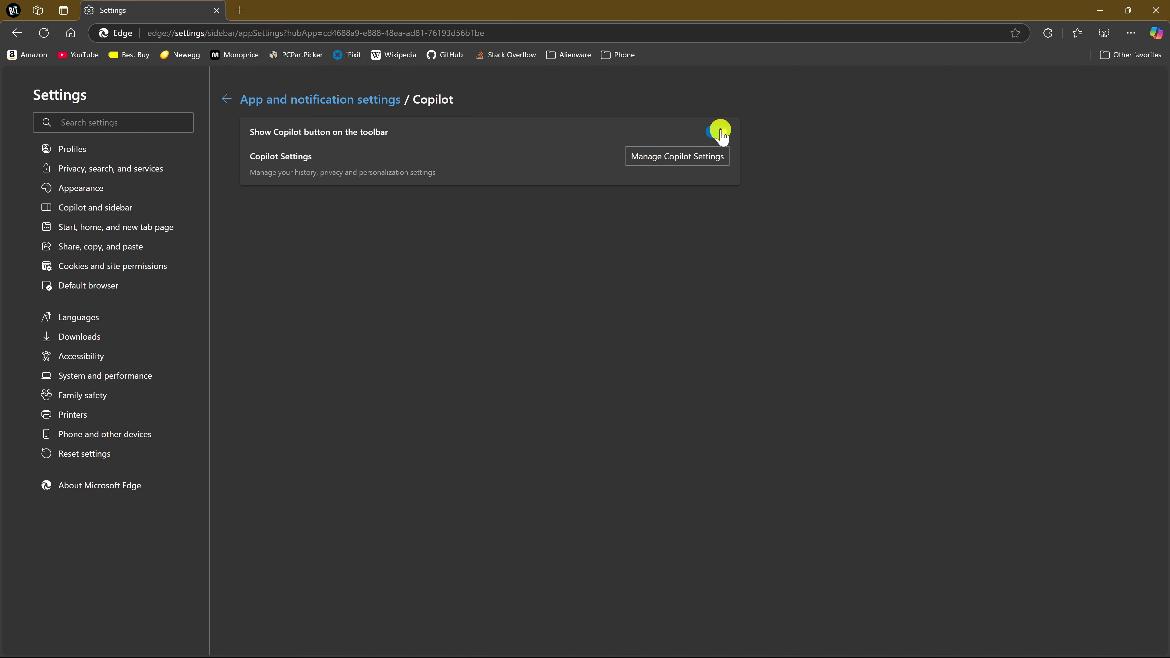
{"action": "left_click", "coordinate": [719, 133]}
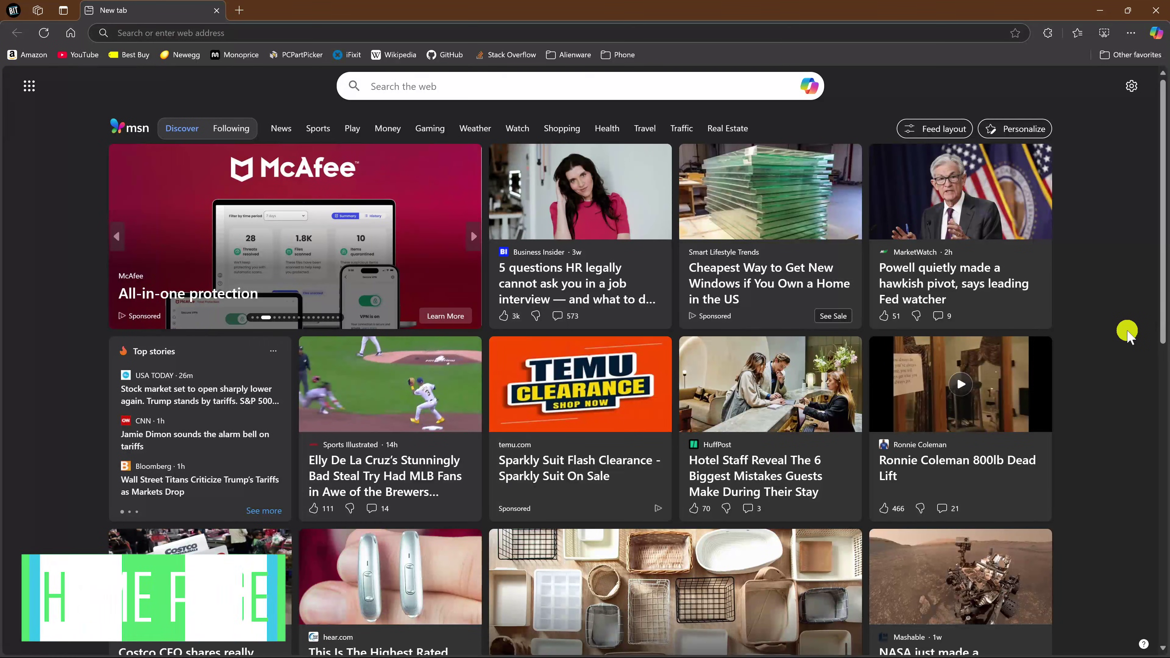
{"action": "scroll", "coordinate": [1127, 332], "scroll_direction": "down", "scroll_amount": 12}
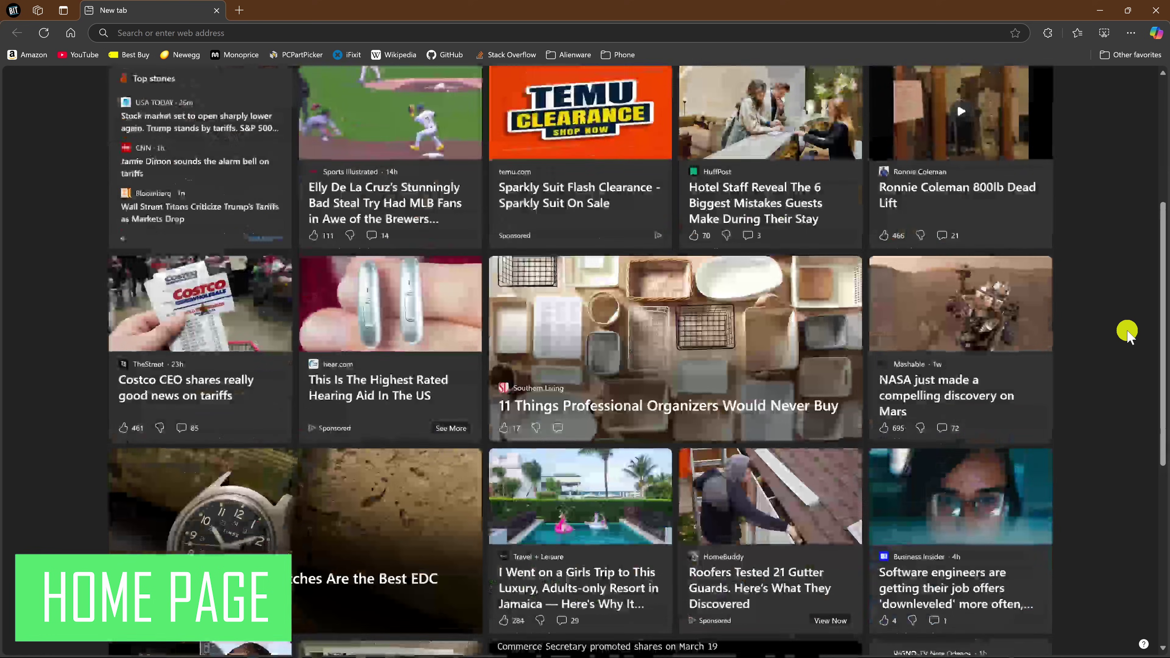
{"action": "scroll", "coordinate": [1127, 332], "scroll_direction": "down", "scroll_amount": 1}
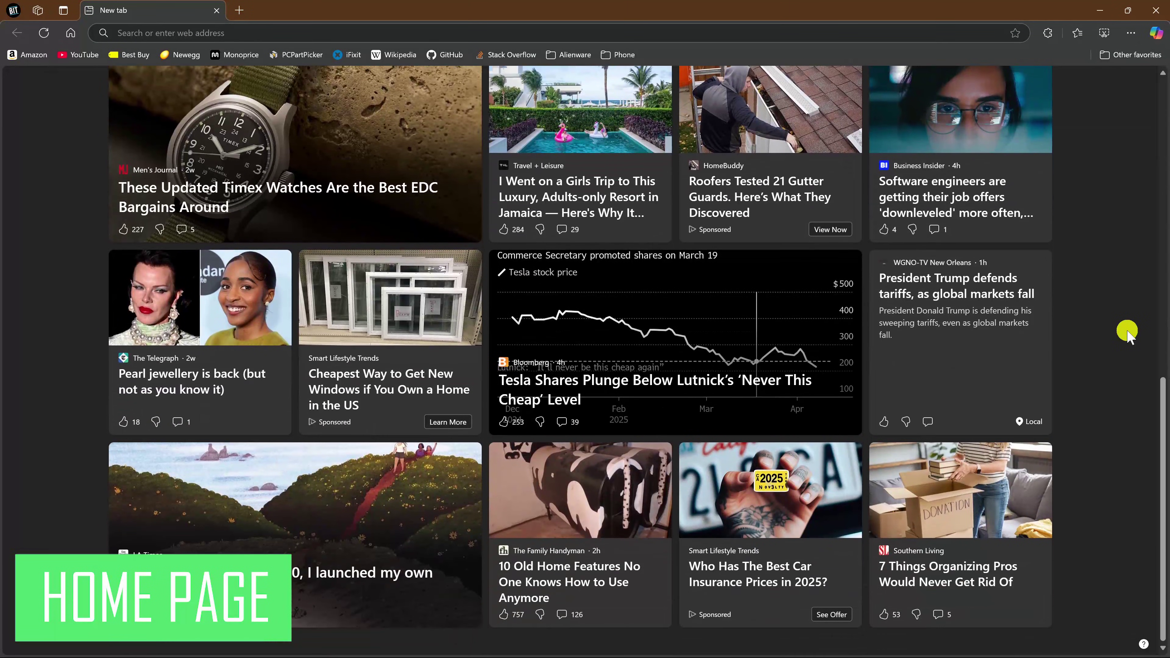
{"action": "scroll", "coordinate": [1127, 332], "scroll_direction": "up", "scroll_amount": 13}
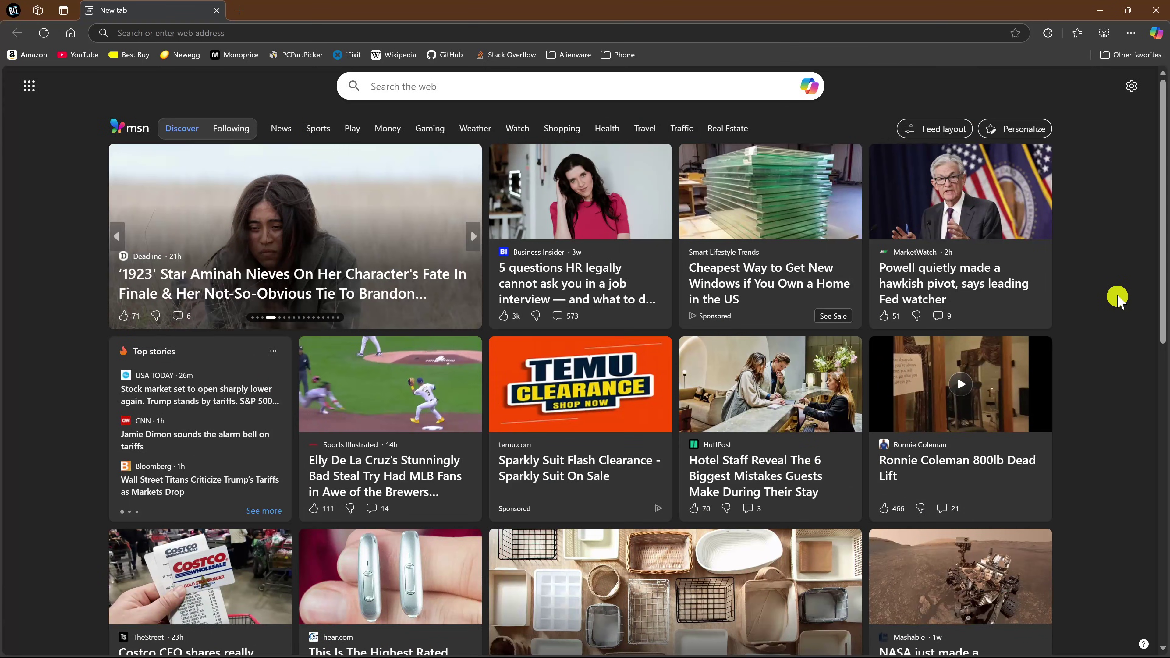
{"action": "left_click", "coordinate": [940, 128]}
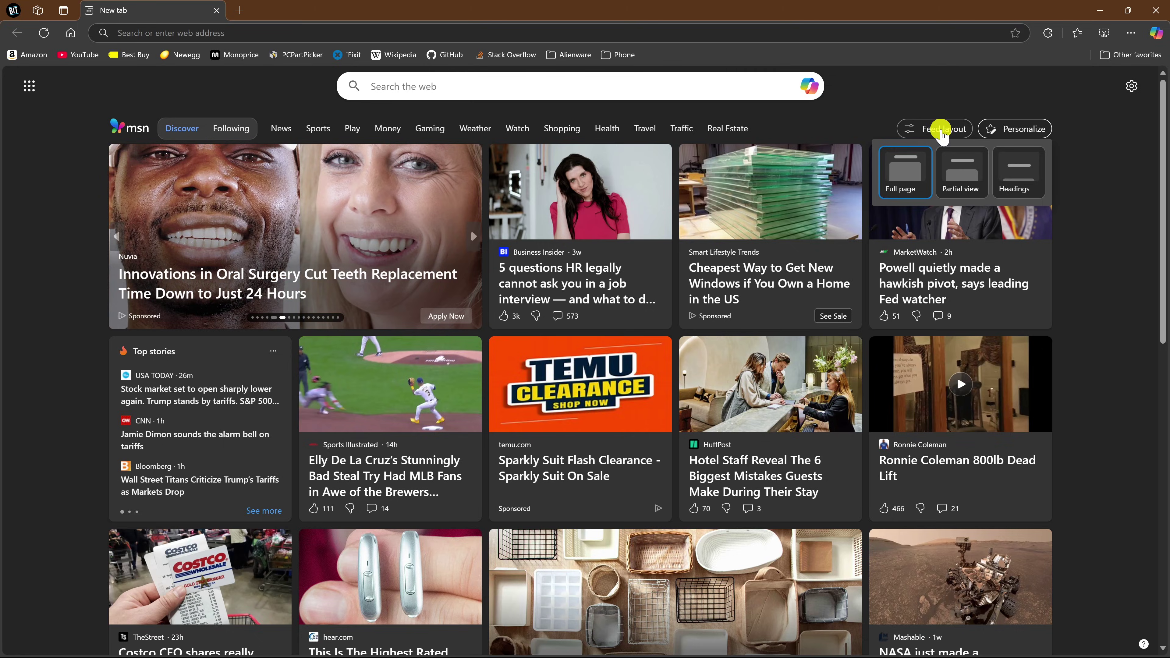
{"action": "left_click", "coordinate": [1027, 179]}
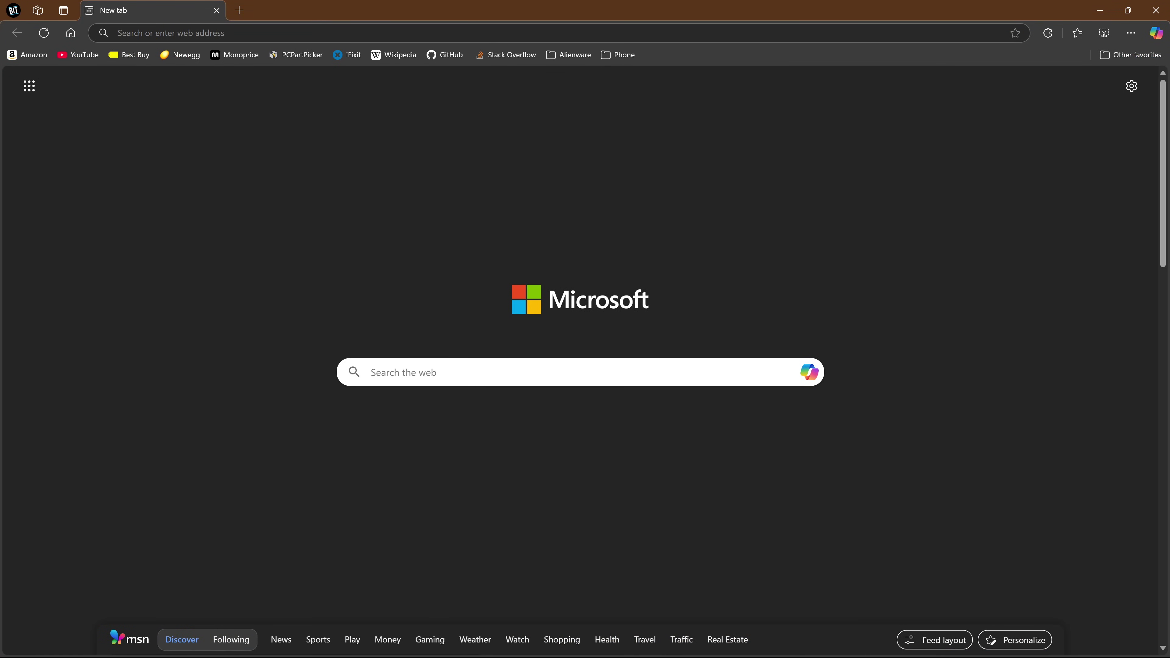
{"action": "scroll", "coordinate": [1046, 354], "scroll_direction": "down", "scroll_amount": 2}
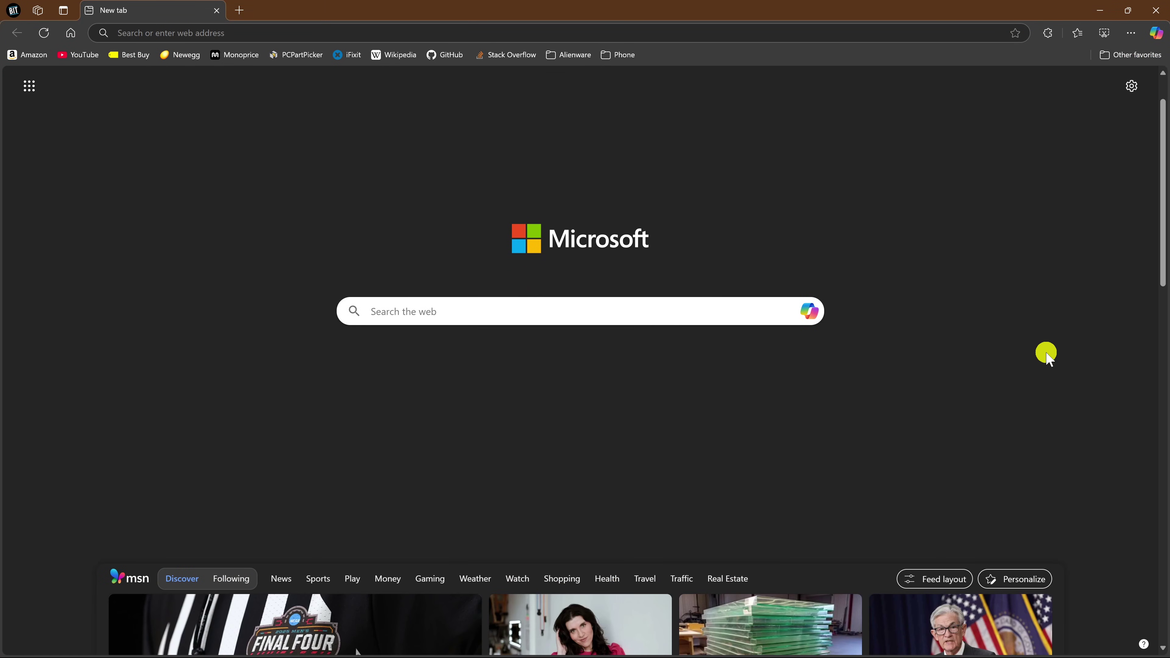
{"action": "scroll", "coordinate": [1046, 354], "scroll_direction": "down", "scroll_amount": 8}
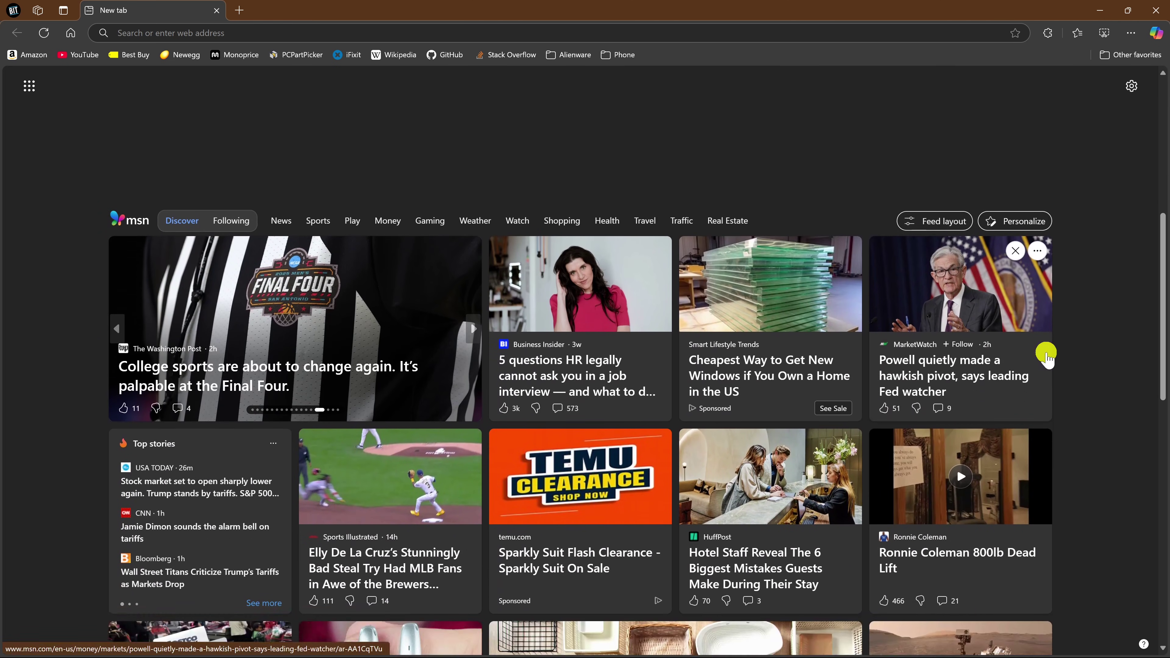
{"action": "scroll", "coordinate": [1047, 355], "scroll_direction": "down", "scroll_amount": 4}
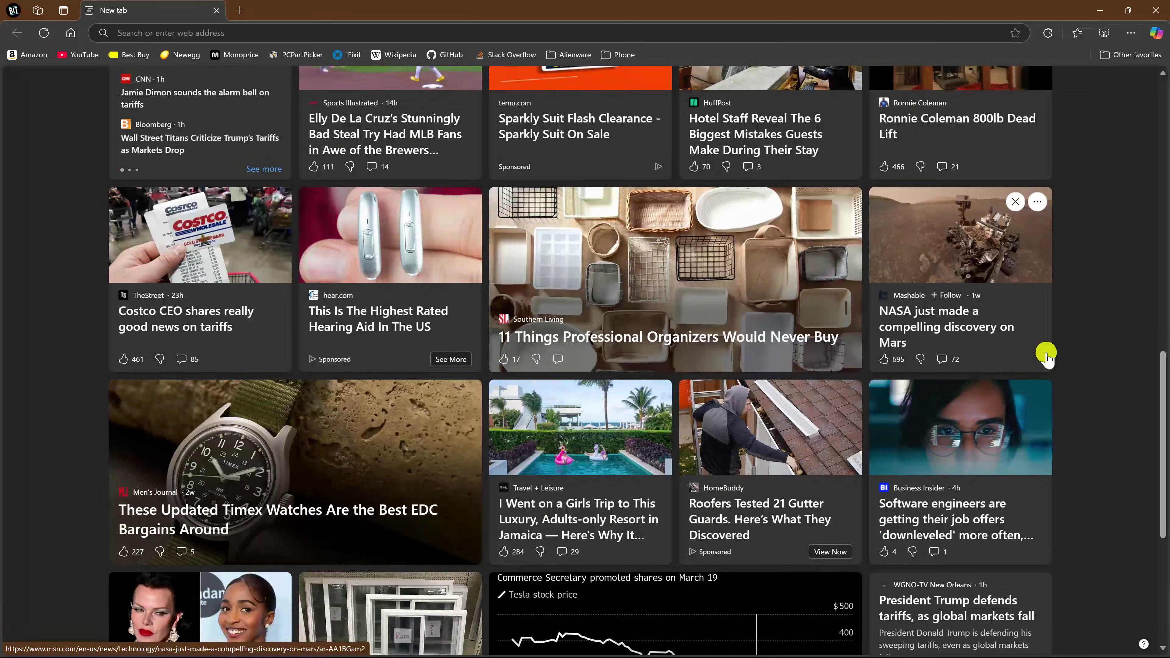
{"action": "scroll", "coordinate": [1047, 355], "scroll_direction": "up", "scroll_amount": 10}
{"action": "scroll", "coordinate": [1046, 354], "scroll_direction": "up", "scroll_amount": 5}
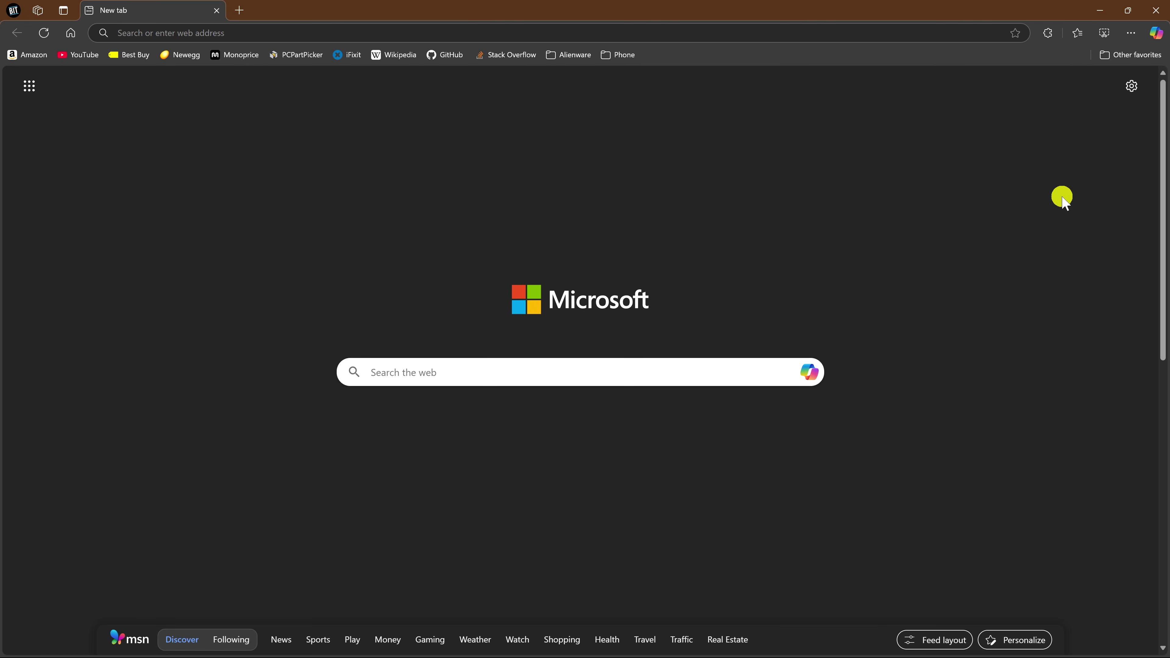
In new tab Page settings, turn Show content off and Background on
{"action": "left_click", "coordinate": [1133, 88]}
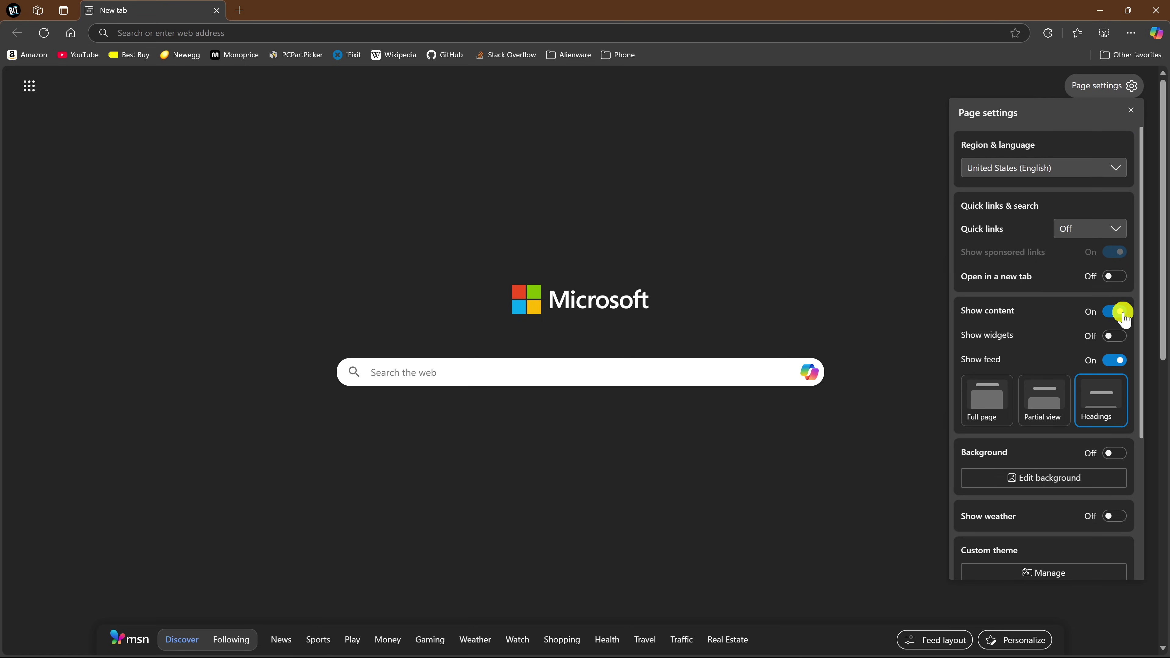
{"action": "left_click", "coordinate": [1120, 364]}
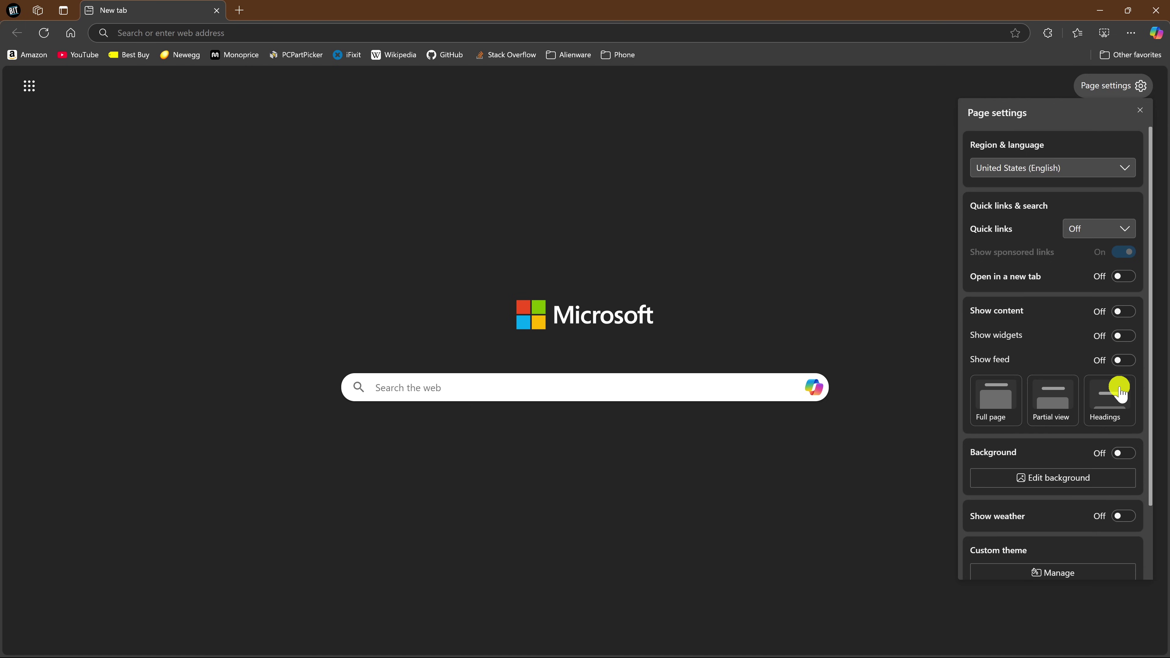
{"action": "left_click", "coordinate": [1126, 454]}
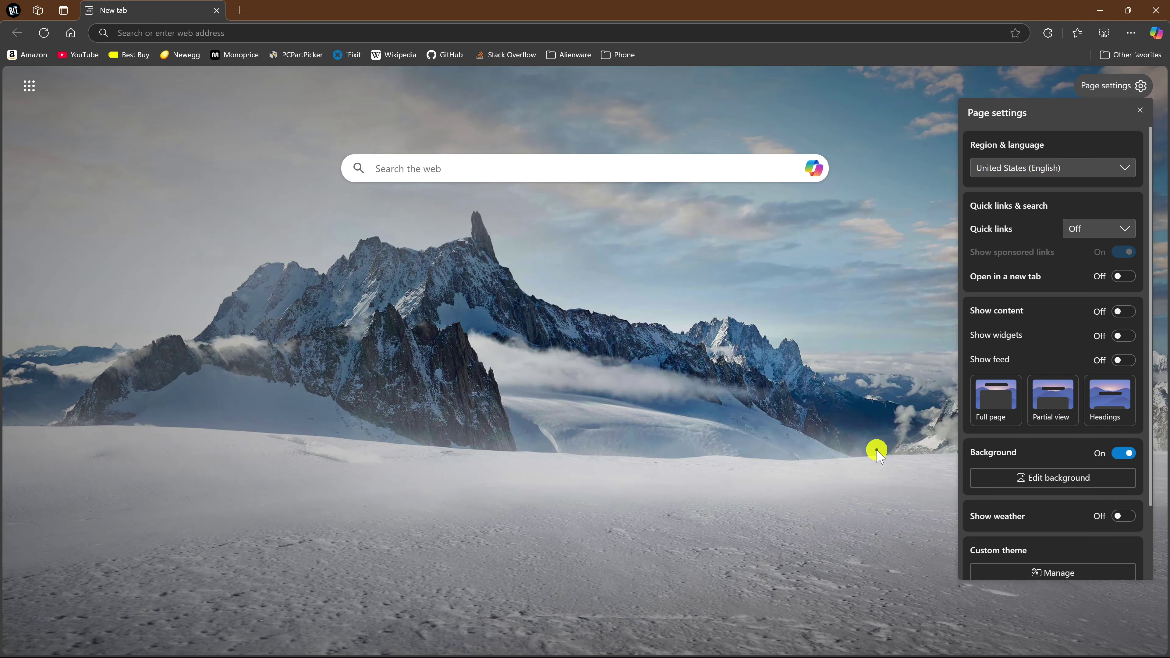
{"action": "left_click", "coordinate": [877, 454]}
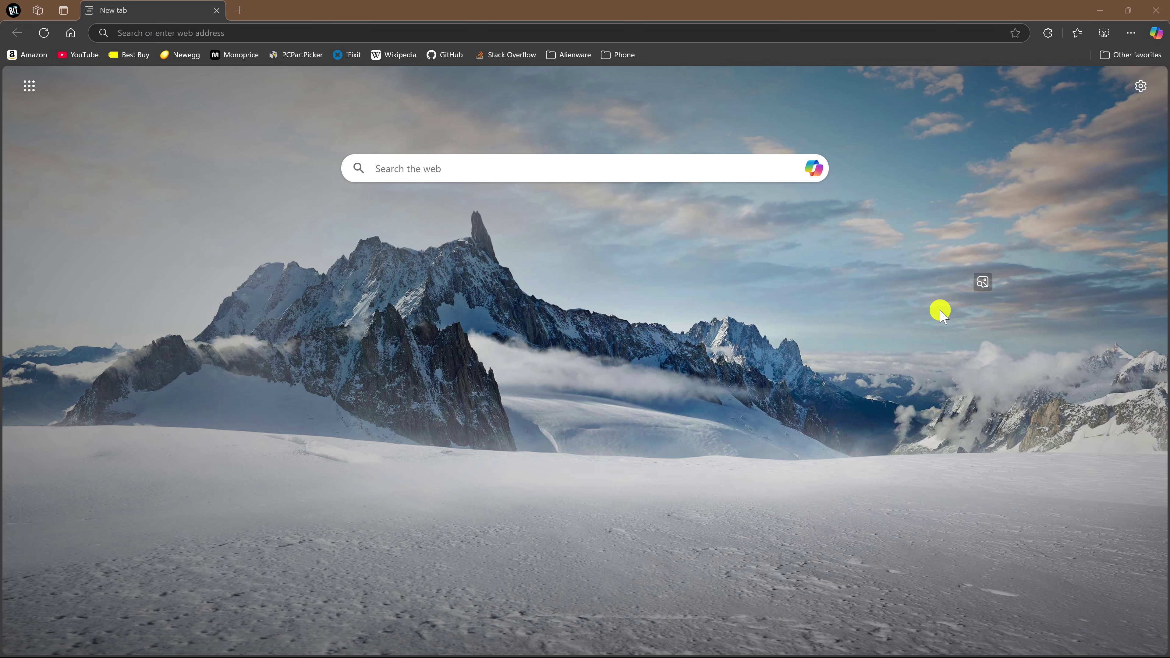
Pick the lone tree in a lake photo from page 5/5 of the background gallery
{"action": "mouse_move", "coordinate": [982, 285]}
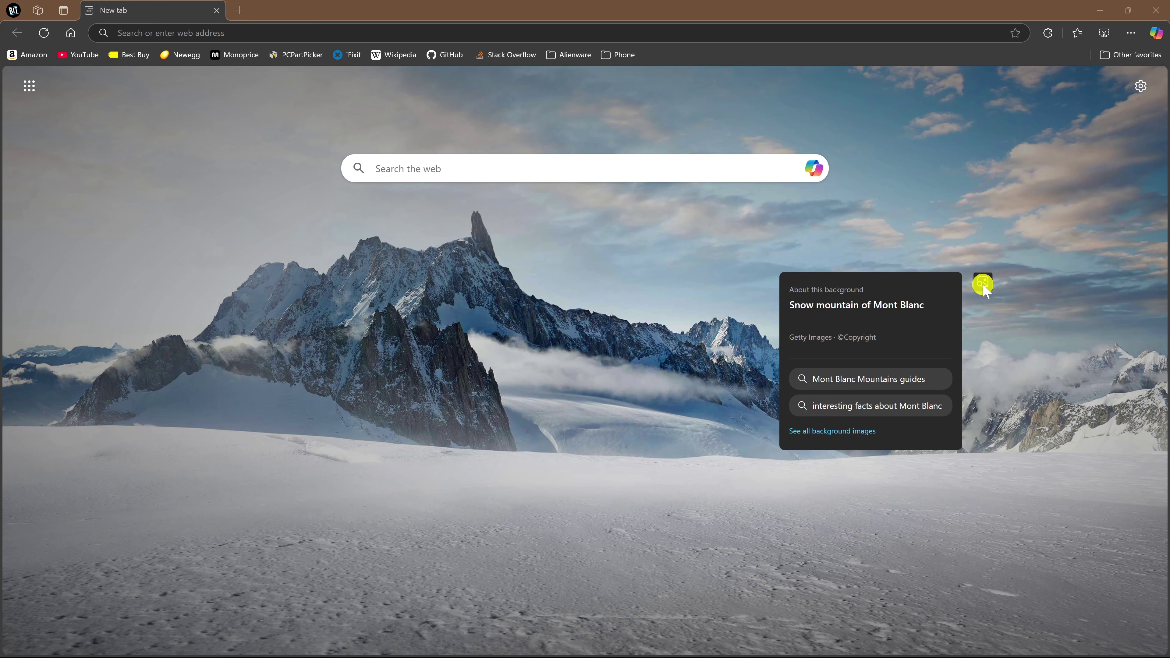
{"action": "left_click", "coordinate": [865, 433]}
{"action": "scroll", "coordinate": [826, 423], "scroll_direction": "down", "scroll_amount": 2}
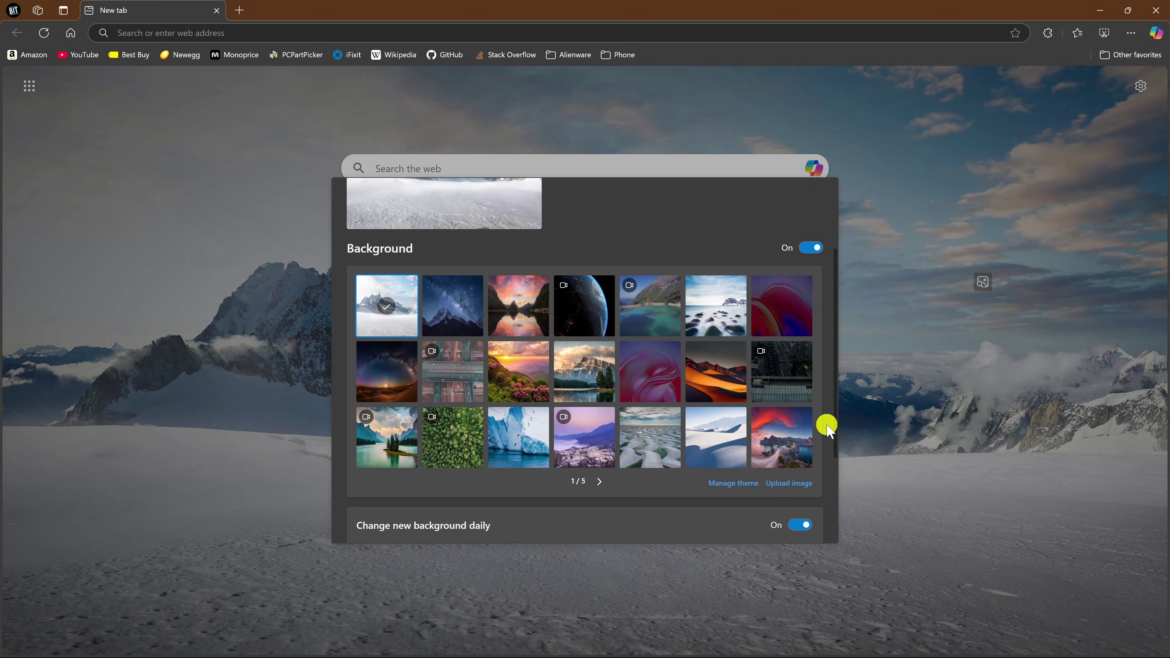
{"action": "left_click", "coordinate": [600, 482]}
{"action": "left_click", "coordinate": [601, 482]}
{"action": "left_click", "coordinate": [600, 482]}
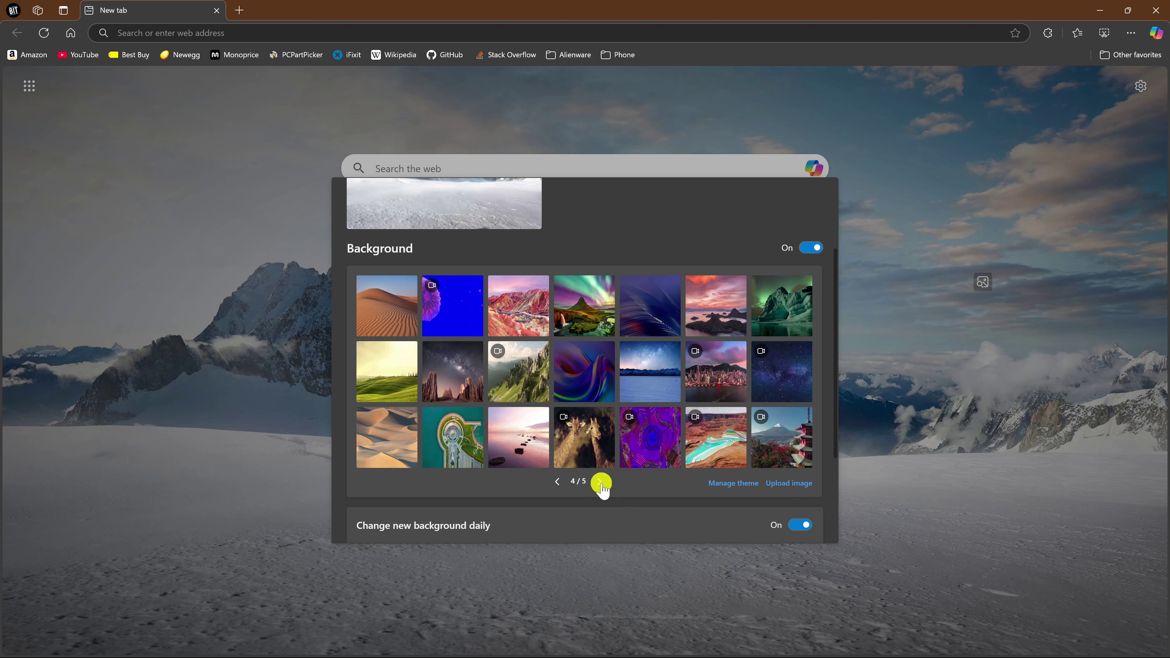
{"action": "left_click", "coordinate": [600, 482]}
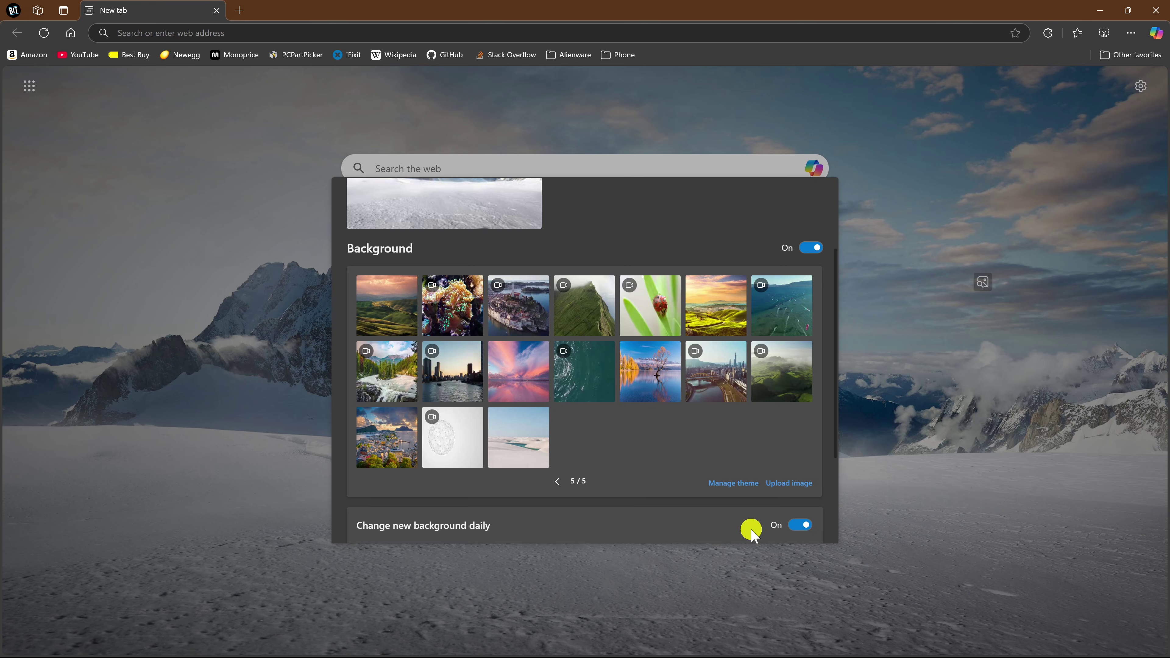
{"action": "left_click", "coordinate": [650, 394]}
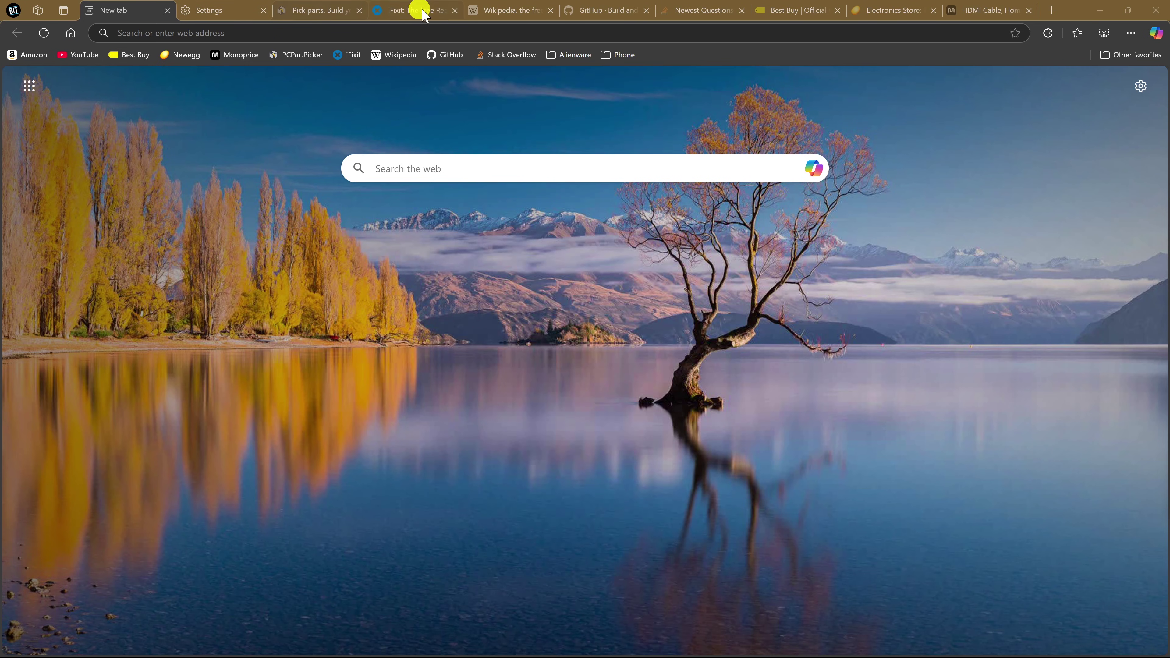
{"action": "mouse_move", "coordinate": [443, 18]}
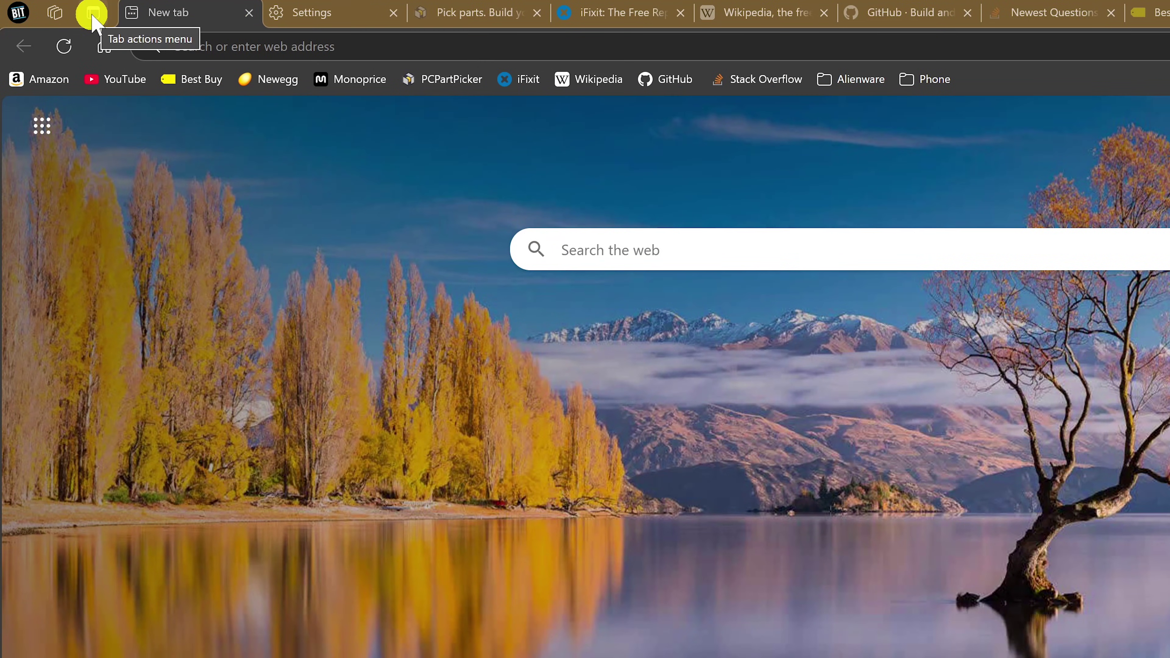
Turn on vertical tabs from the Tab actions menu
{"action": "left_click", "coordinate": [93, 14]}
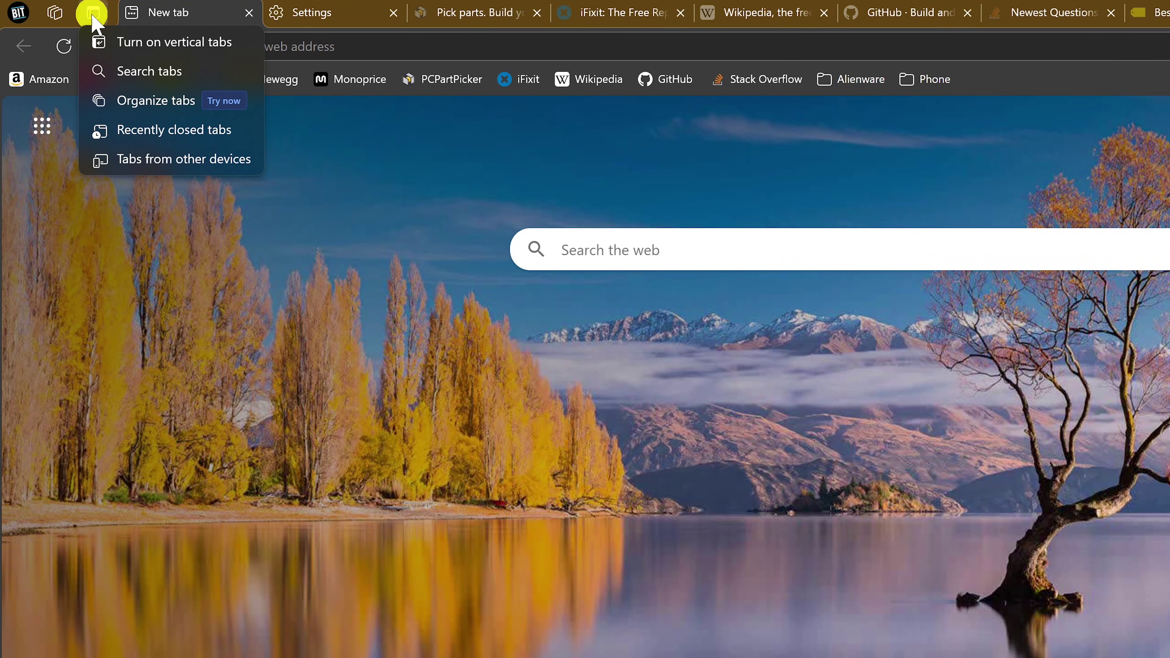
{"action": "left_click", "coordinate": [124, 44]}
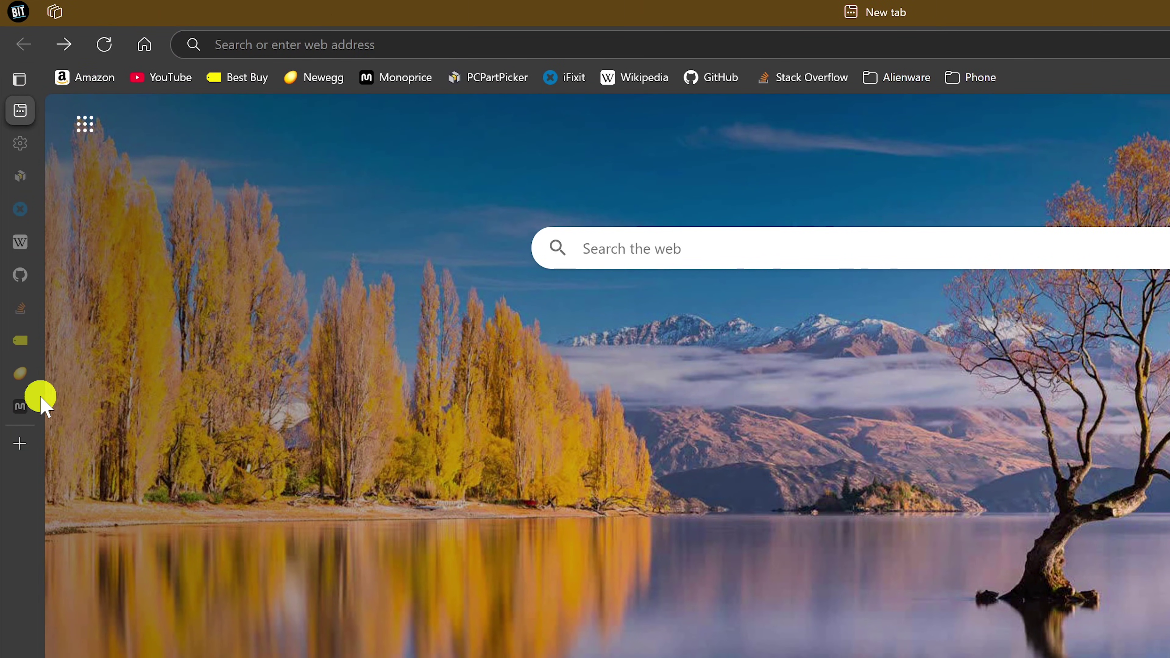
{"action": "mouse_move", "coordinate": [32, 400]}
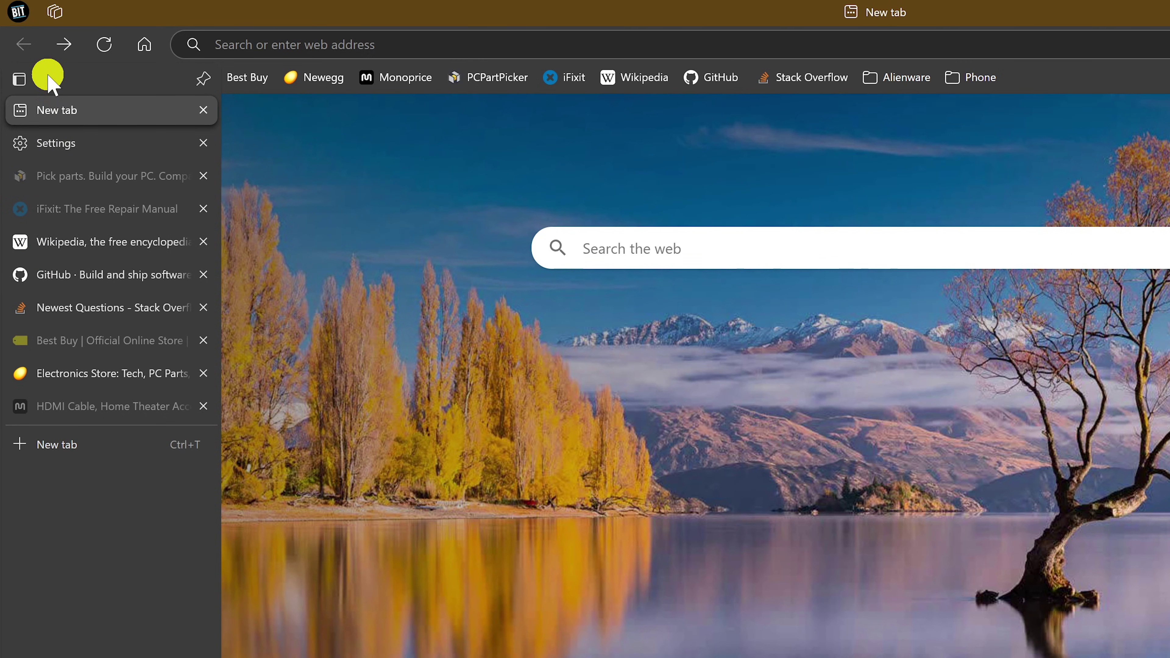
{"action": "left_click", "coordinate": [24, 82]}
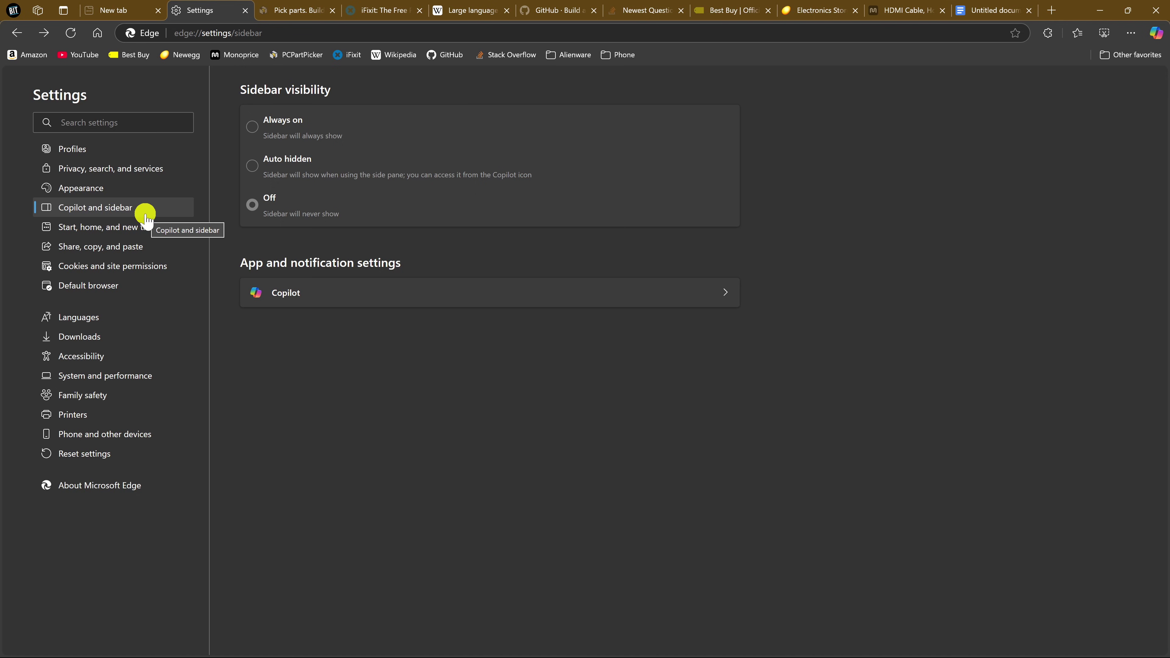
Enable the Split screen button in Appearance > Toolbar settings
{"action": "left_click", "coordinate": [138, 194]}
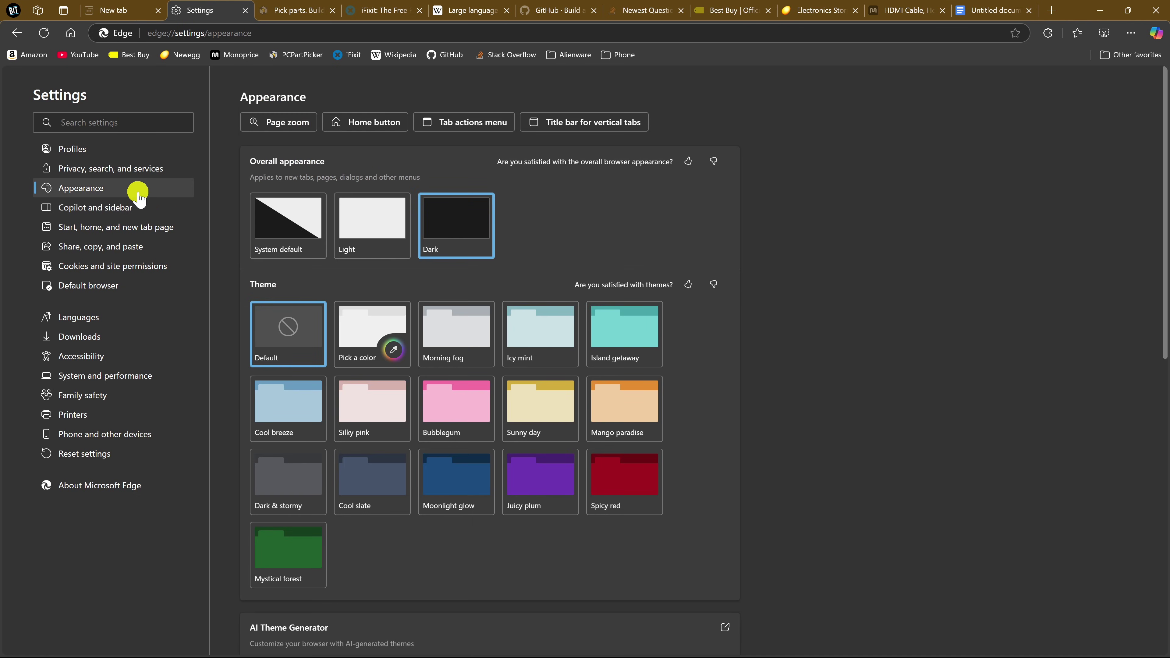
{"action": "scroll", "coordinate": [774, 367], "scroll_direction": "down", "scroll_amount": 4}
{"action": "scroll", "coordinate": [755, 341], "scroll_direction": "down", "scroll_amount": 6}
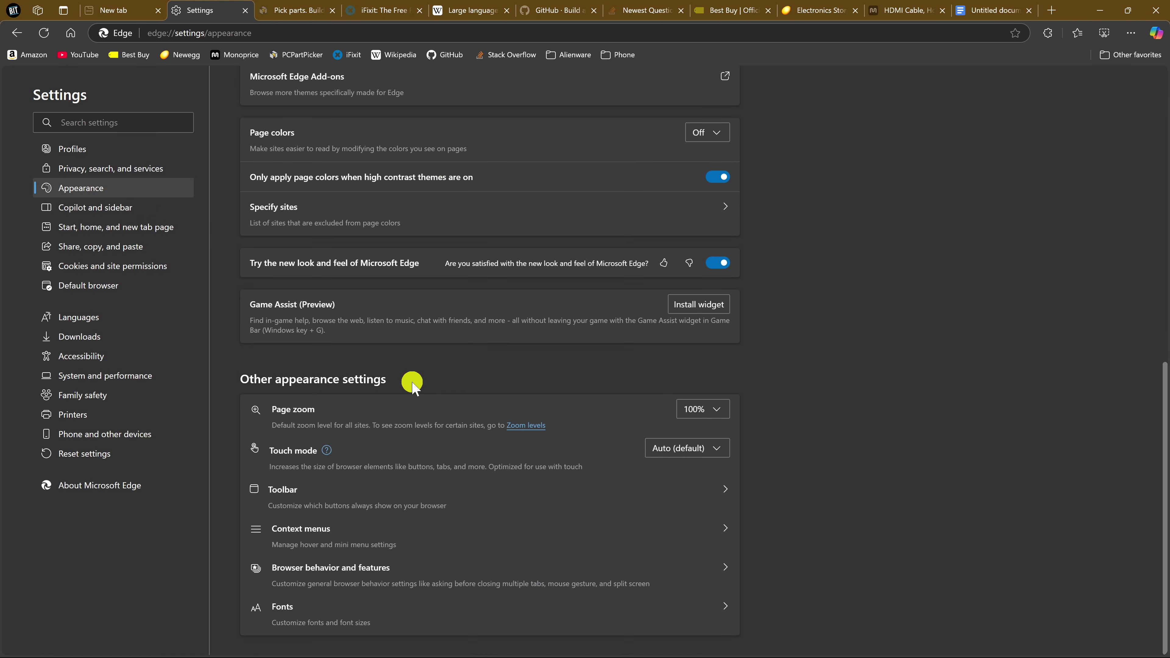
{"action": "left_click", "coordinate": [320, 500]}
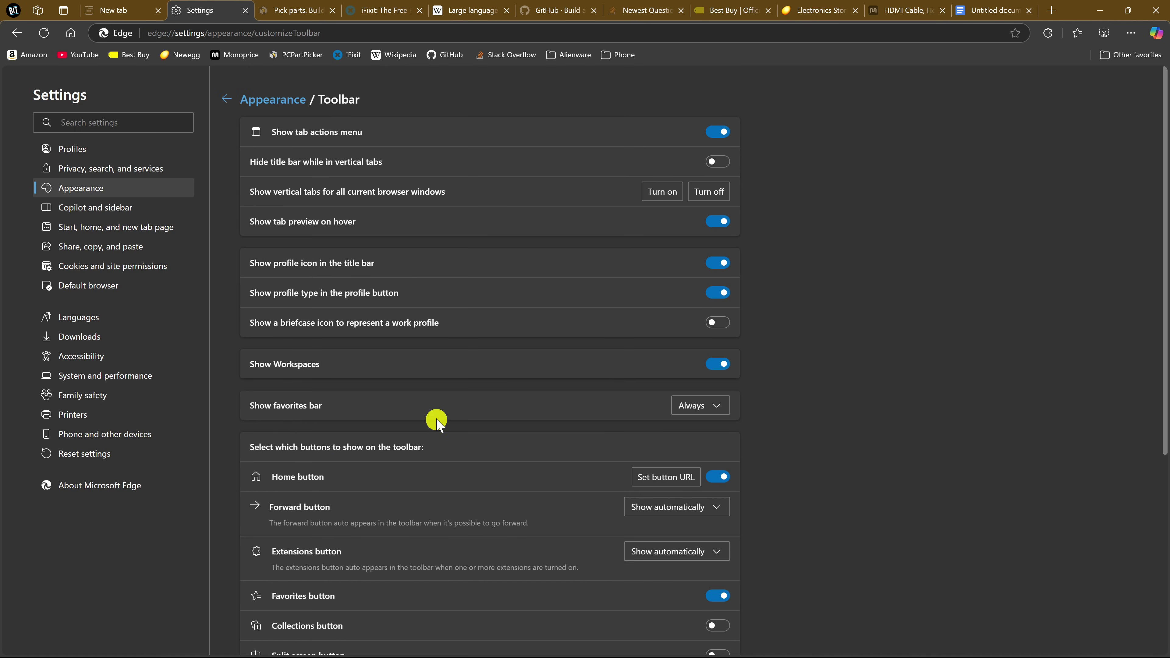
{"action": "scroll", "coordinate": [461, 429], "scroll_direction": "down", "scroll_amount": 5}
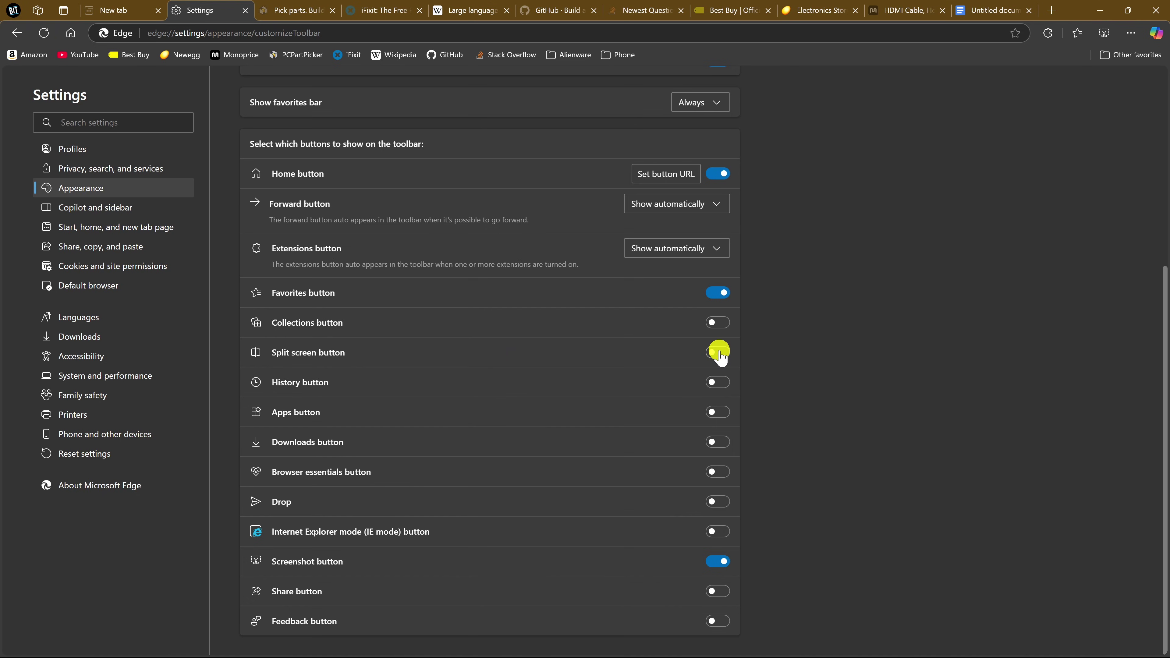
{"action": "left_click", "coordinate": [720, 354]}
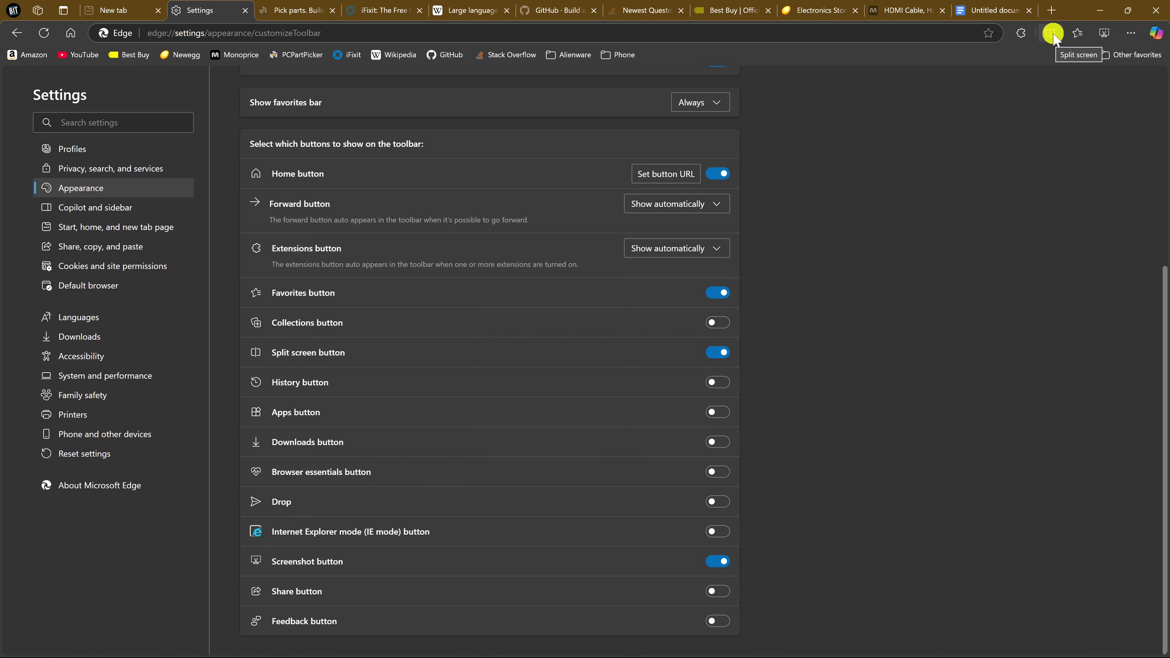
Split the Untitled document tab with the Large language model - Wikipedia page
{"action": "left_click", "coordinate": [995, 14]}
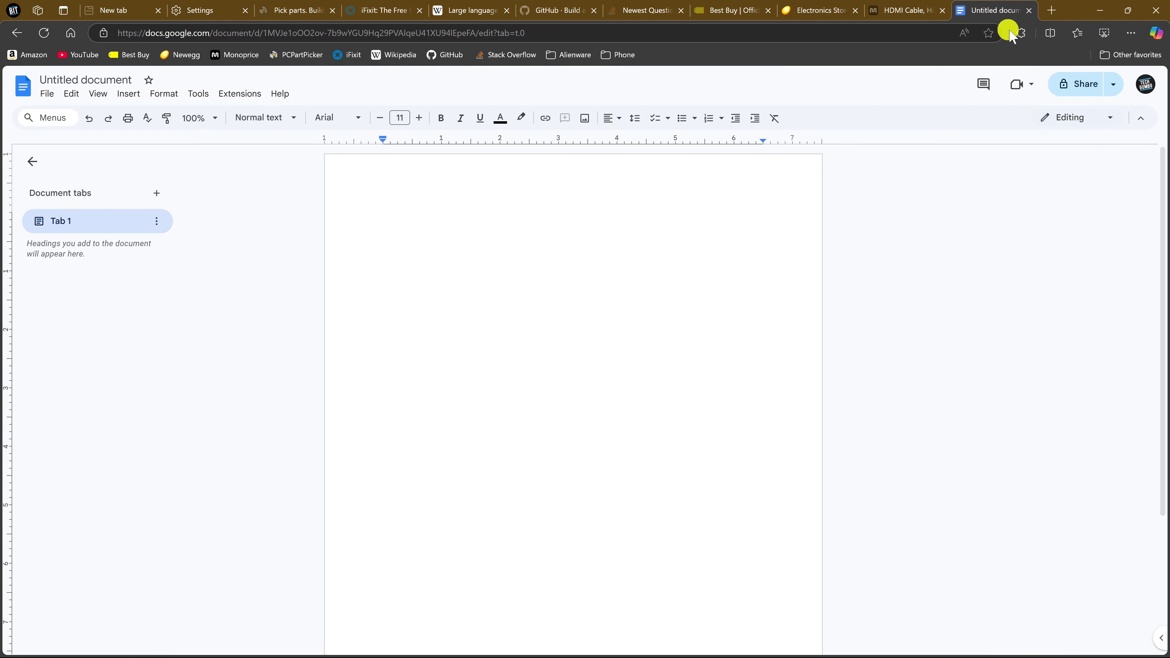
{"action": "left_click", "coordinate": [1051, 36]}
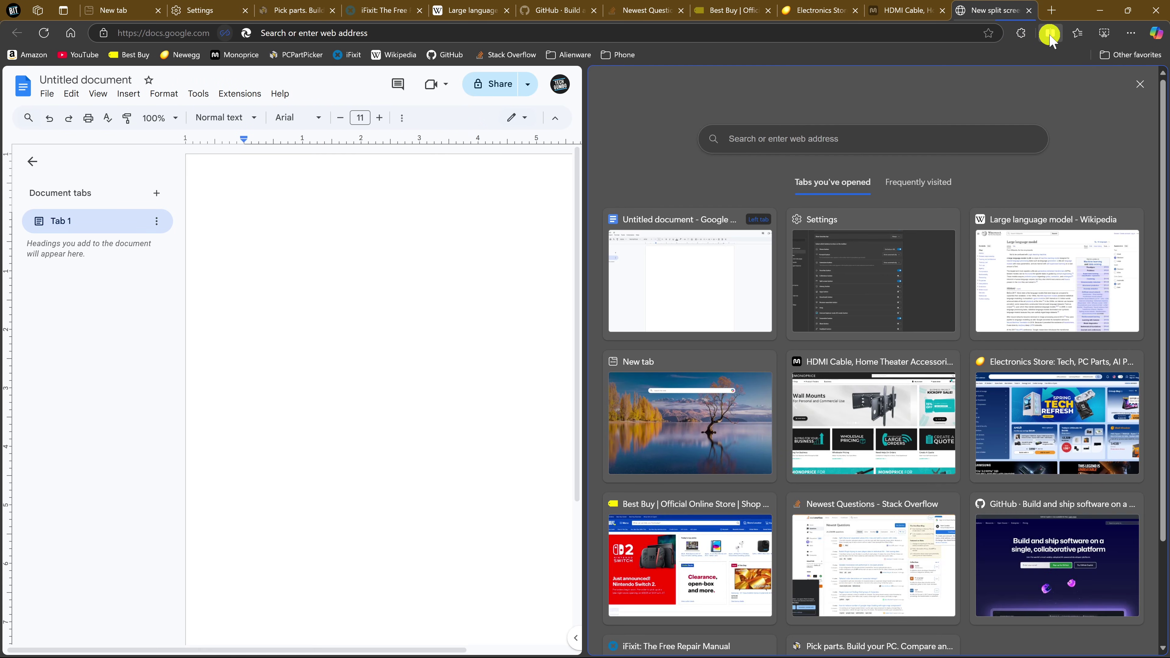
{"action": "left_click", "coordinate": [1049, 290]}
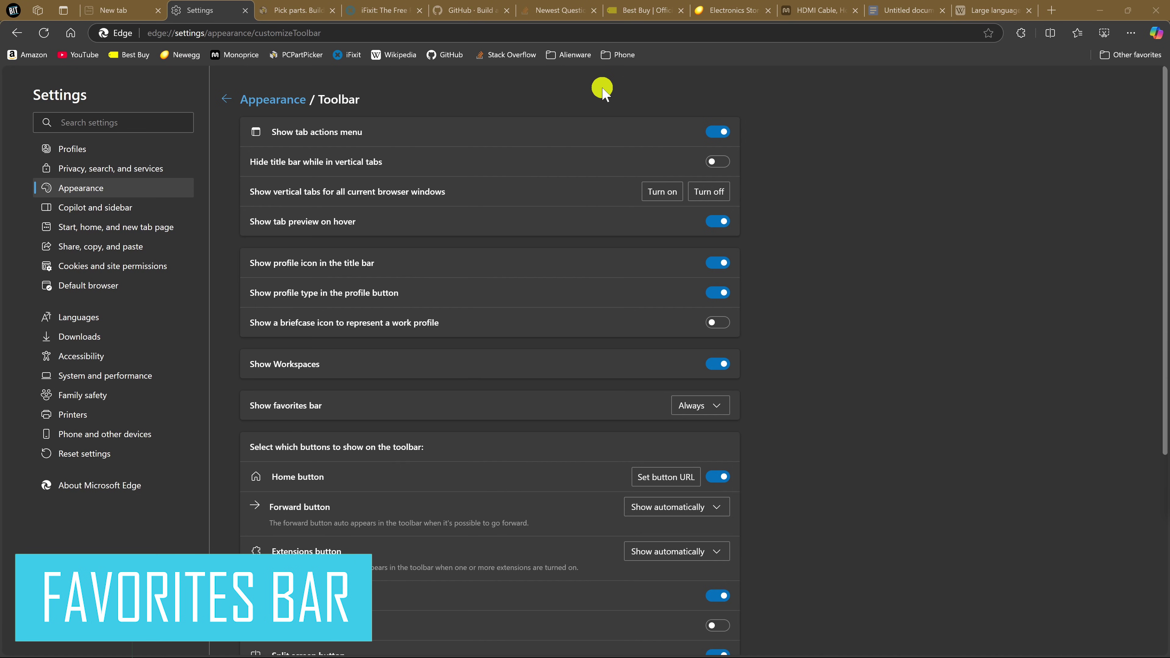
Set Show favorites bar to Never in the Toolbar settings
{"action": "left_click", "coordinate": [1128, 33]}
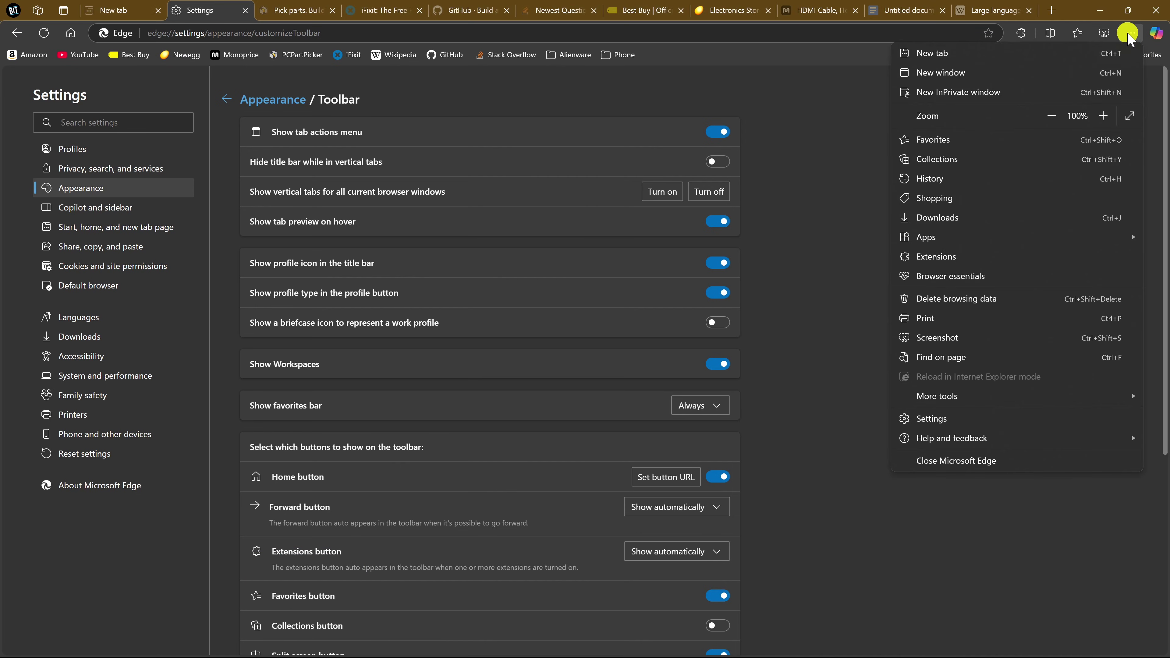
{"action": "left_click", "coordinate": [981, 139]}
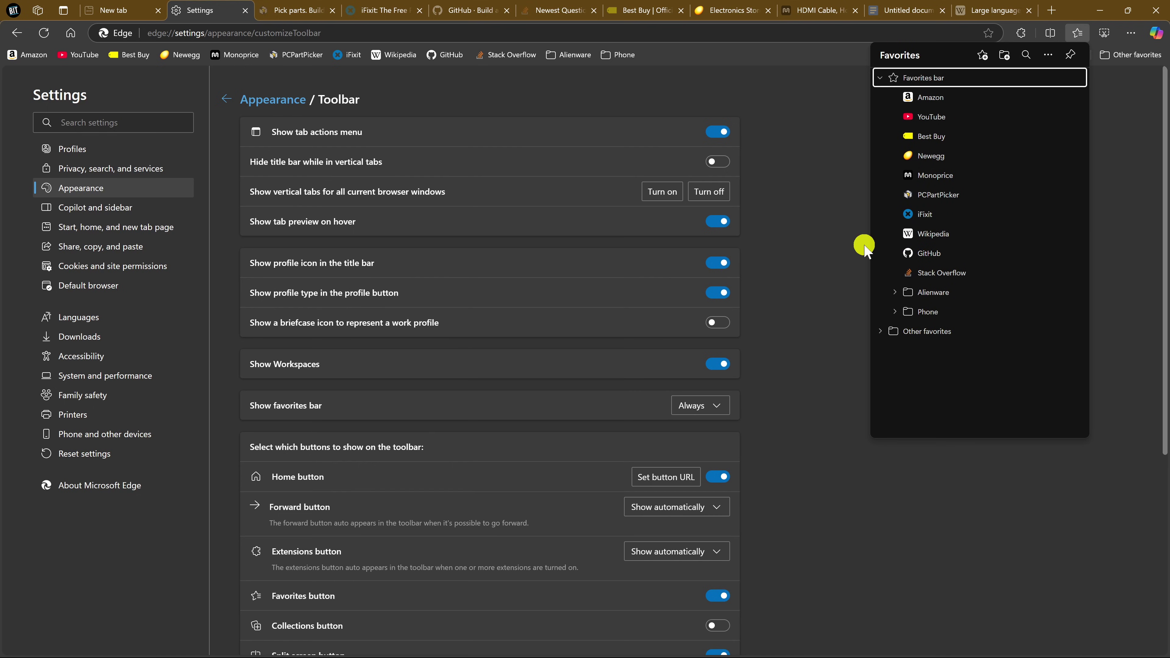
{"action": "left_click", "coordinate": [824, 247]}
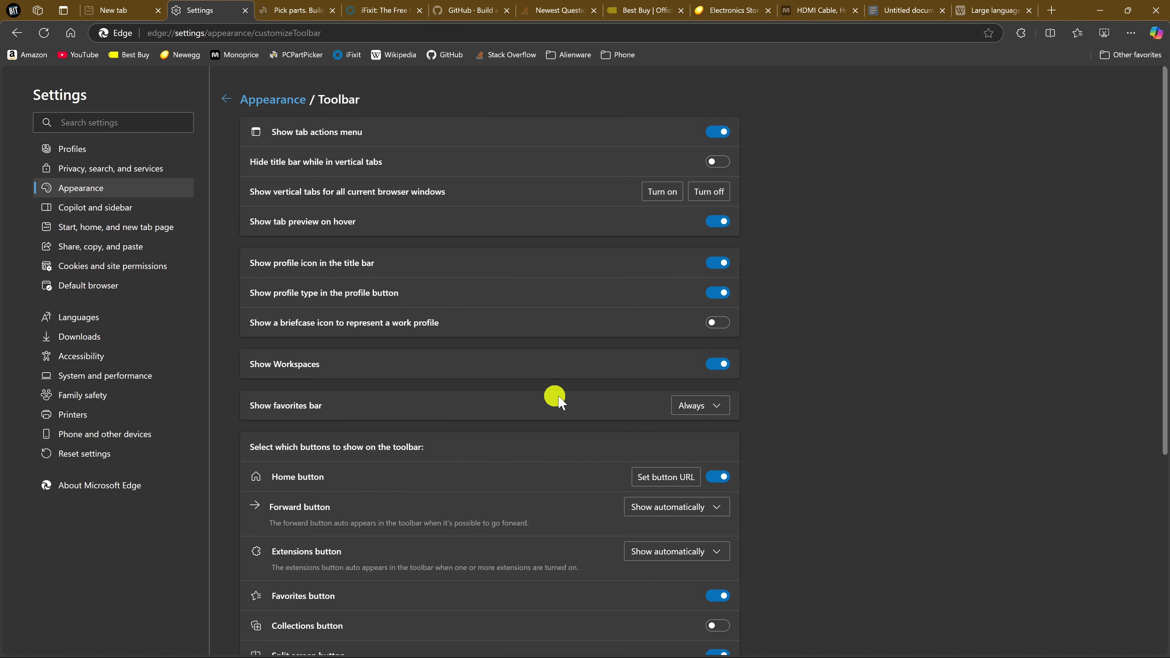
{"action": "left_click", "coordinate": [704, 409]}
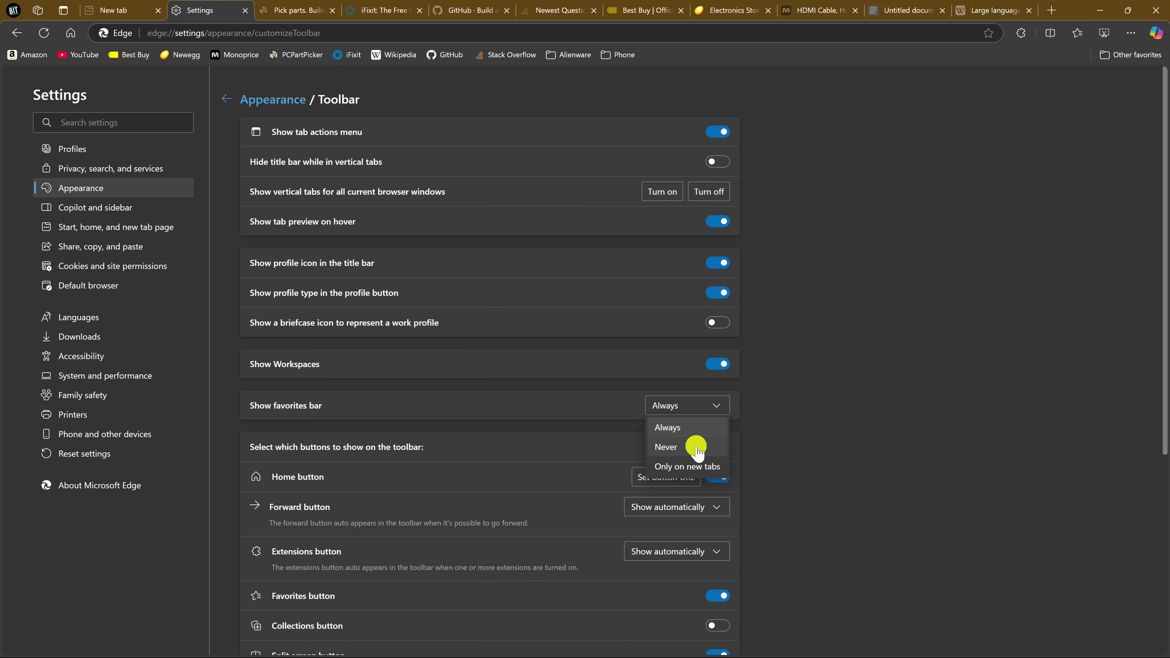
{"action": "left_click", "coordinate": [696, 447]}
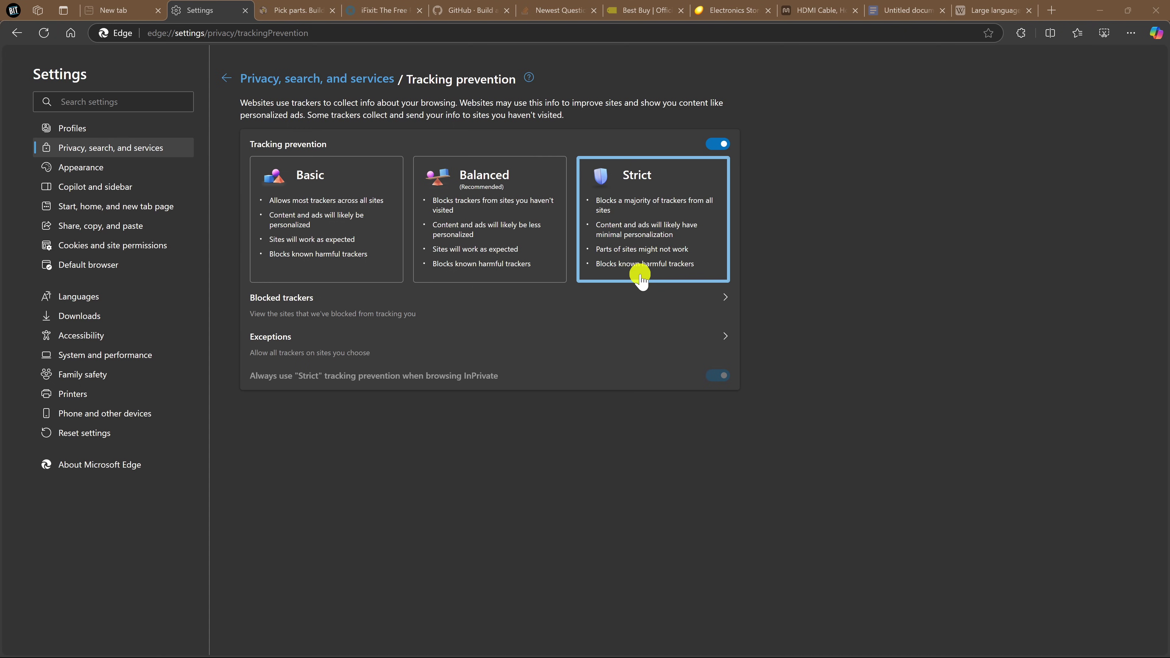
Turn on Block third-party cookies under Cookies and site permissions > Cookies and site data
{"action": "left_click", "coordinate": [173, 249]}
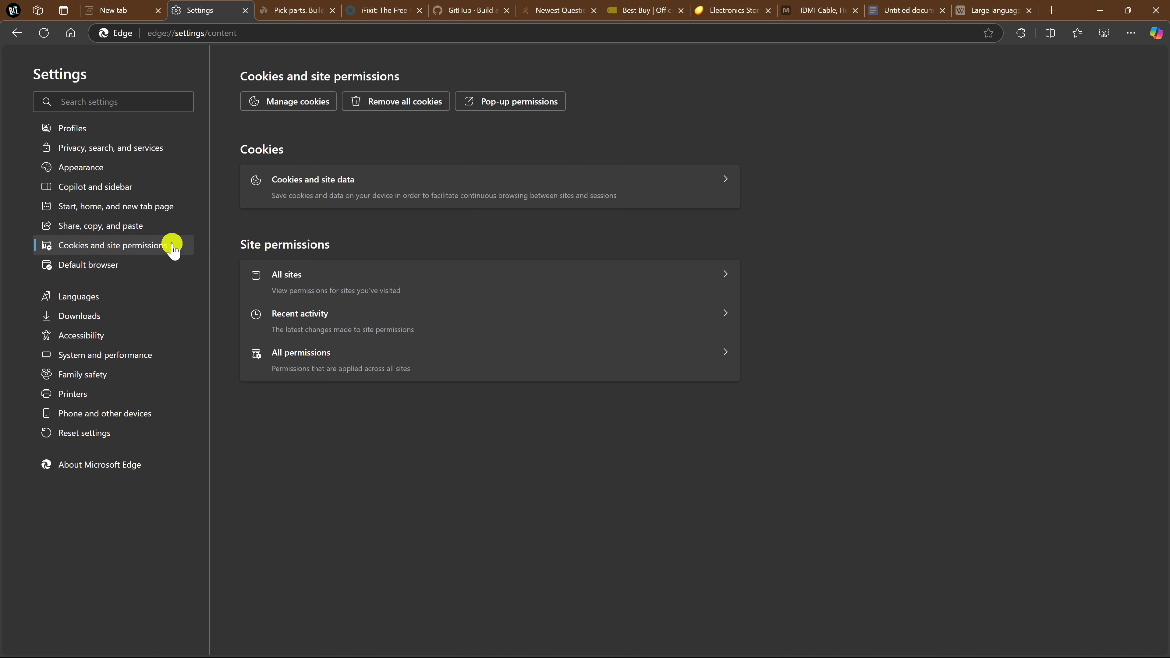
{"action": "left_click", "coordinate": [415, 193]}
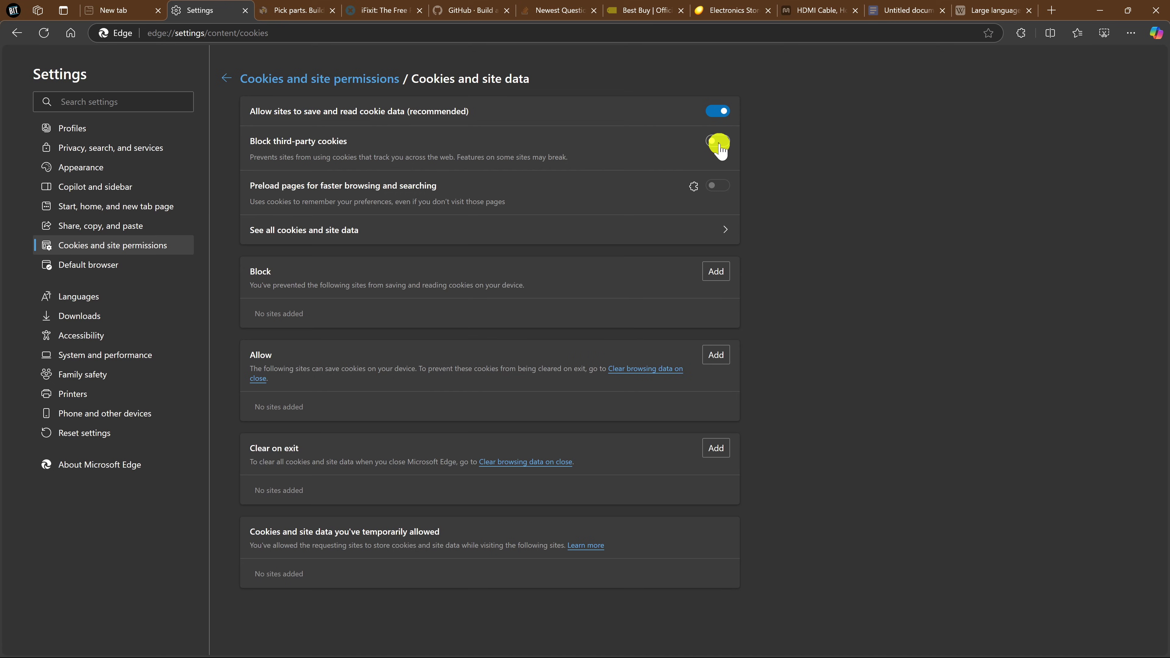
{"action": "left_click", "coordinate": [719, 143]}
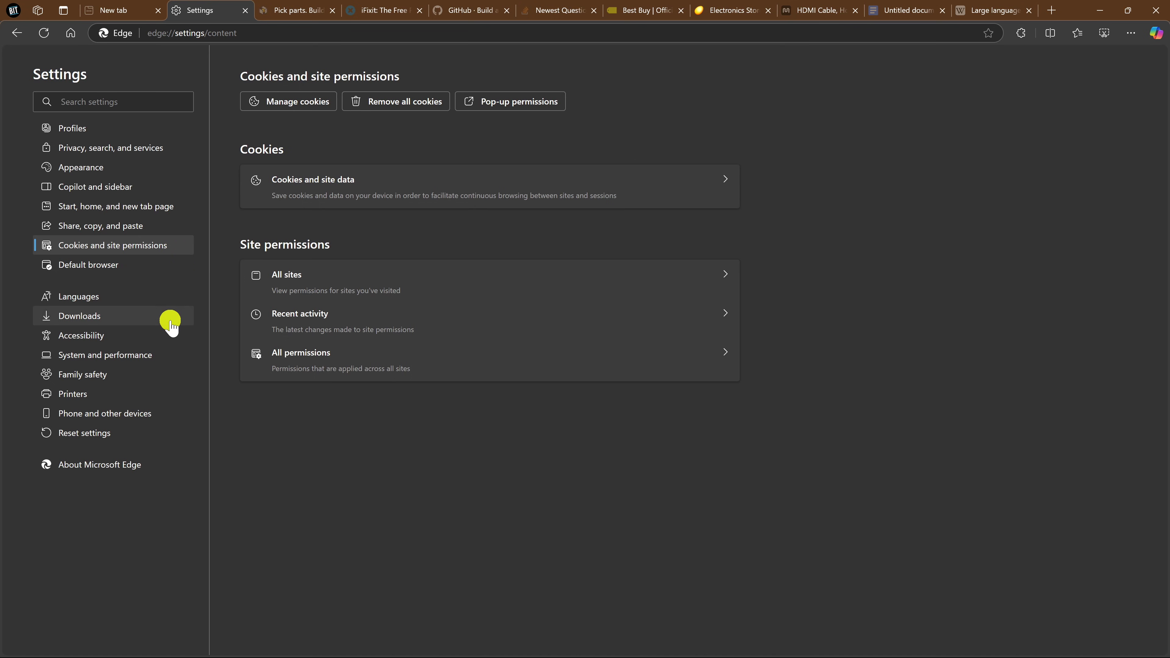
Switch off 'Continue running background extensions and apps when Microsoft Edge is closed' in System settings
{"action": "left_click", "coordinate": [162, 360]}
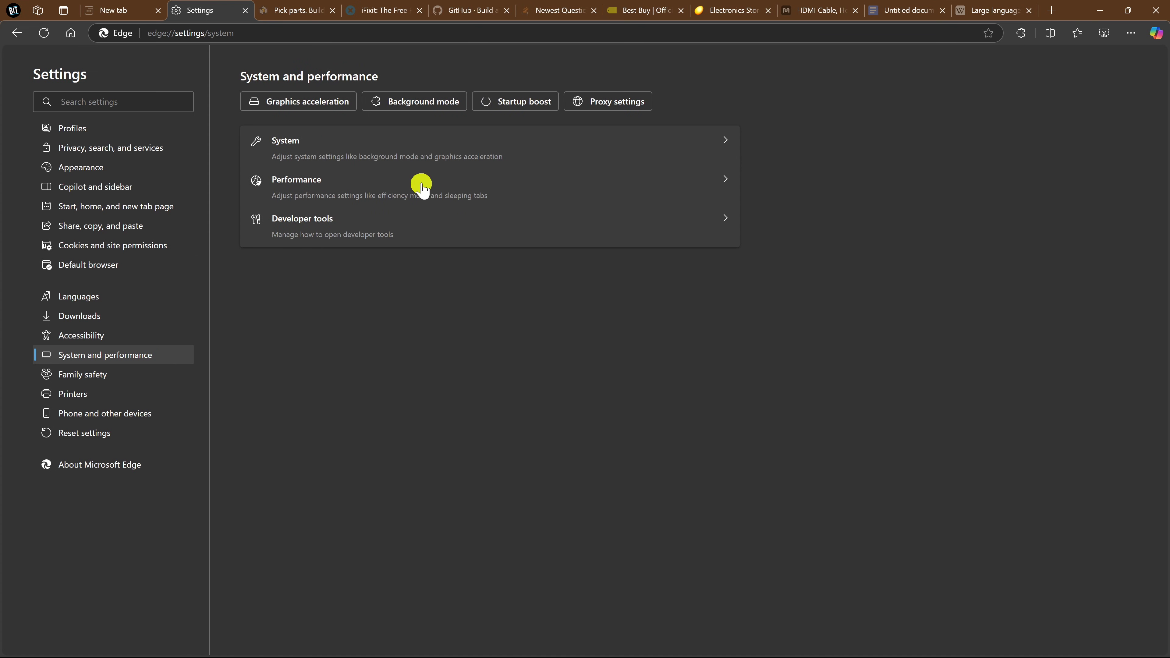
{"action": "left_click", "coordinate": [440, 154]}
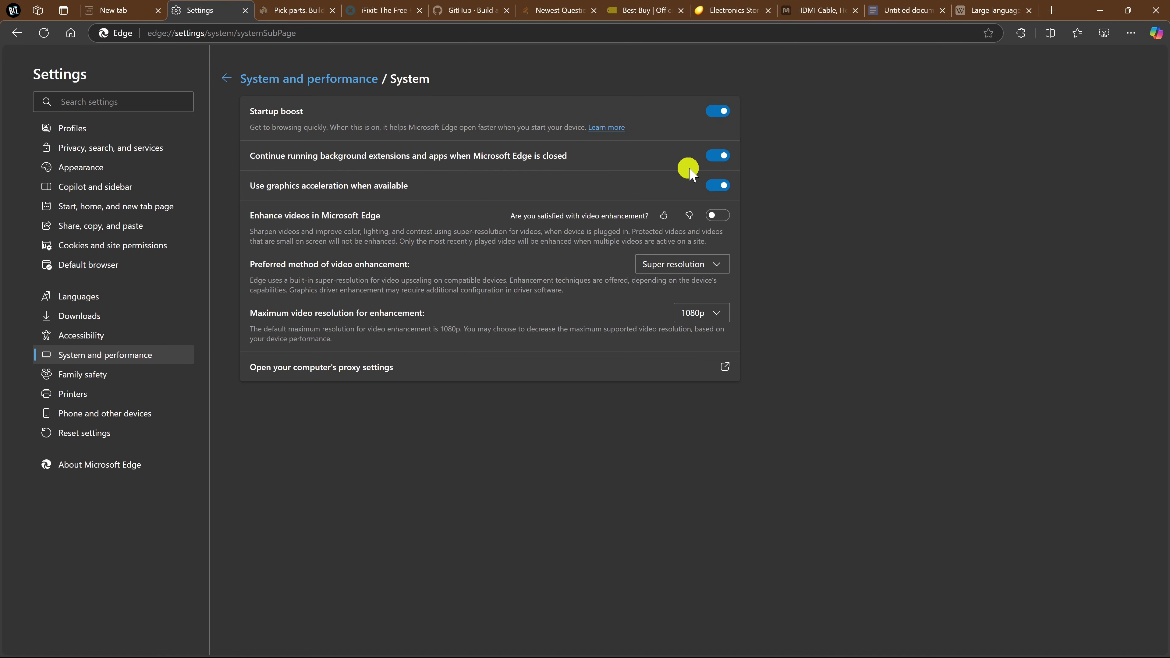
{"action": "left_click", "coordinate": [719, 156]}
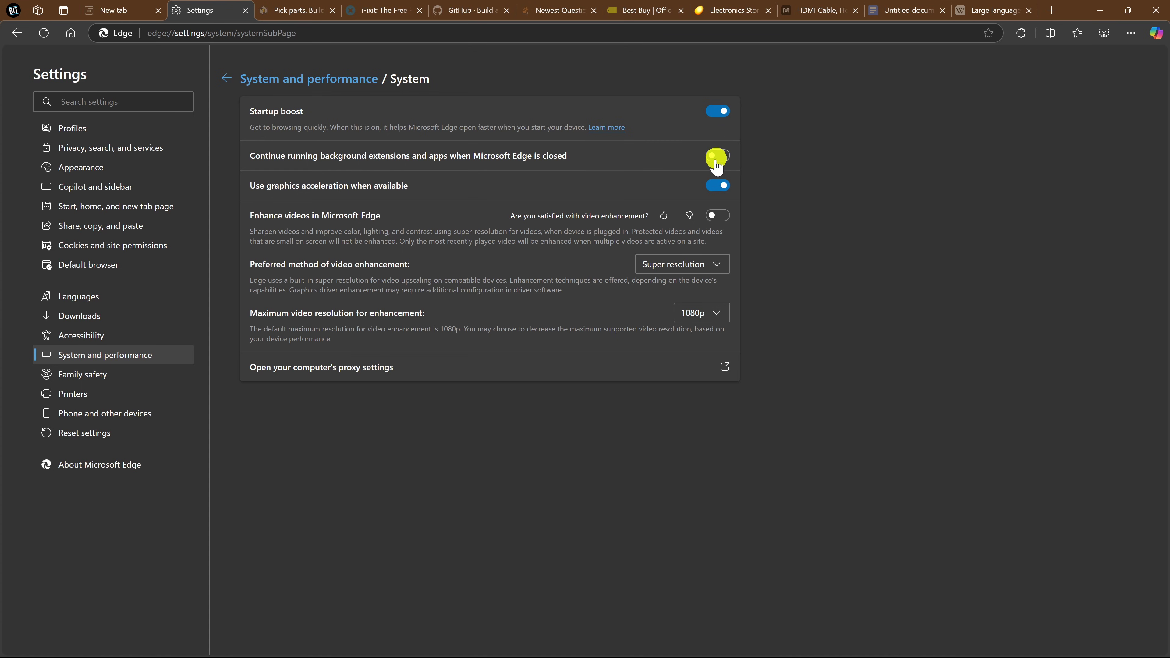
{"action": "key", "text": "alt+Left"}
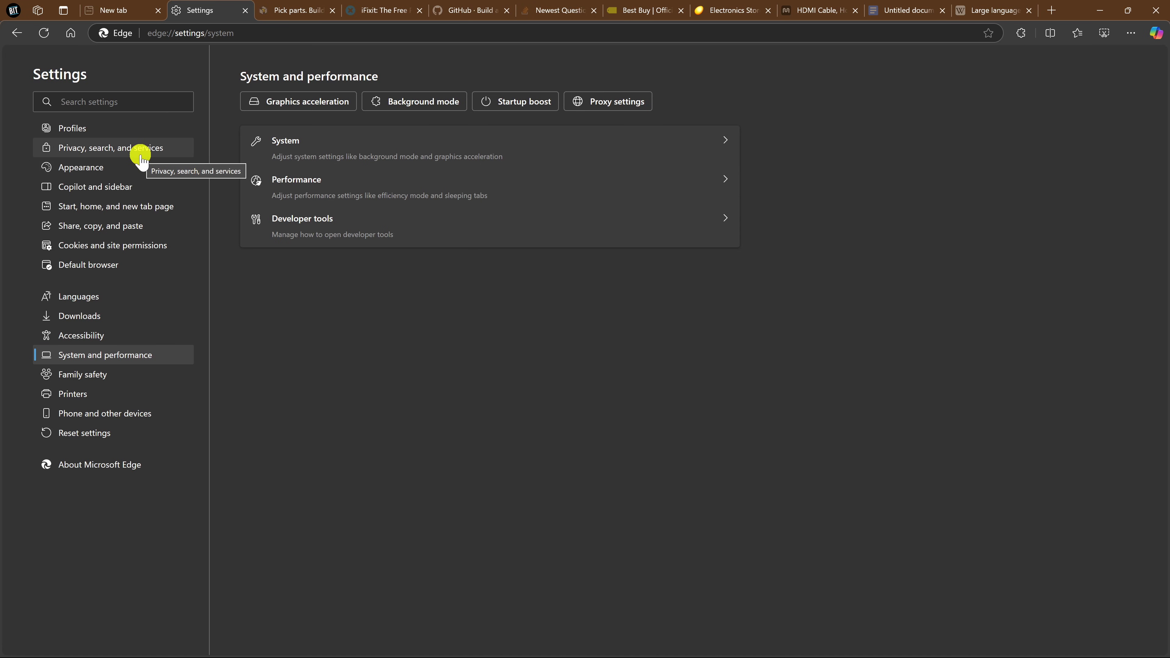
In Privacy settings, switch off sending search results to Microsoft and Personalization & advertising
{"action": "left_click", "coordinate": [140, 154]}
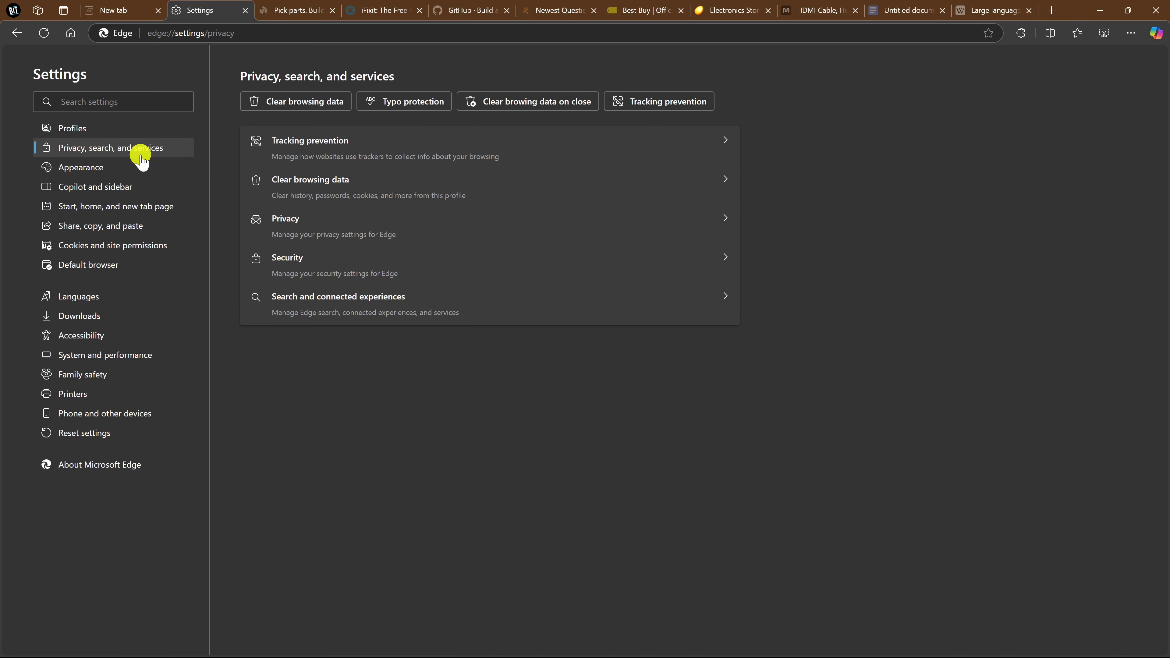
{"action": "left_click", "coordinate": [338, 225]}
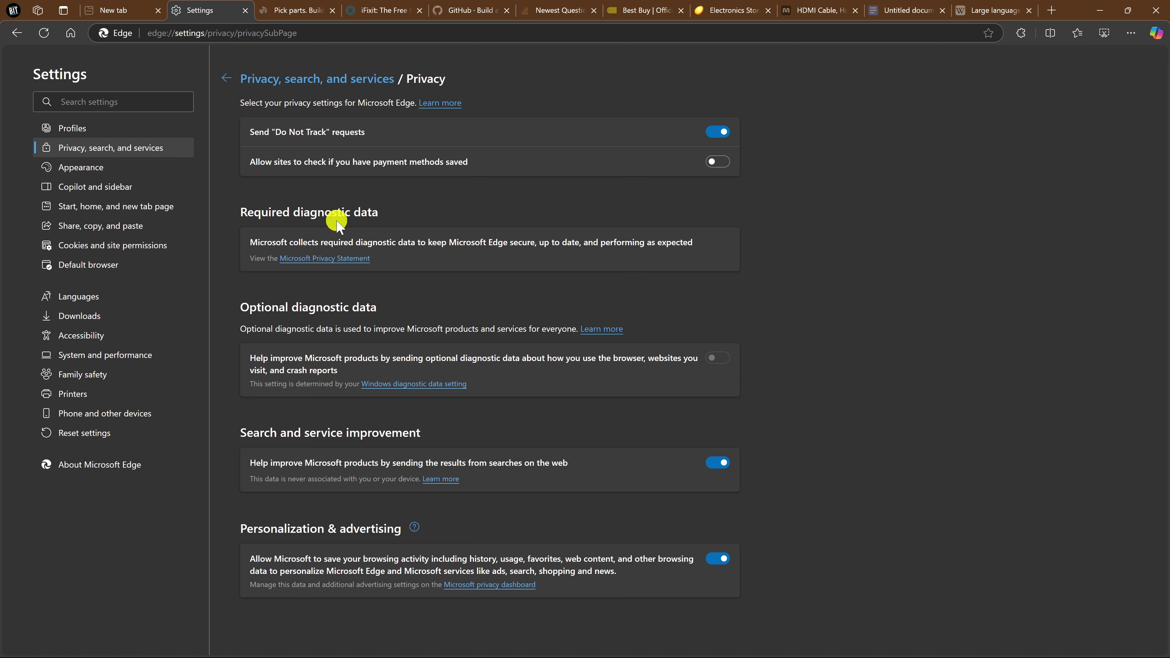
{"action": "left_click", "coordinate": [721, 463]}
{"action": "left_click", "coordinate": [718, 559]}
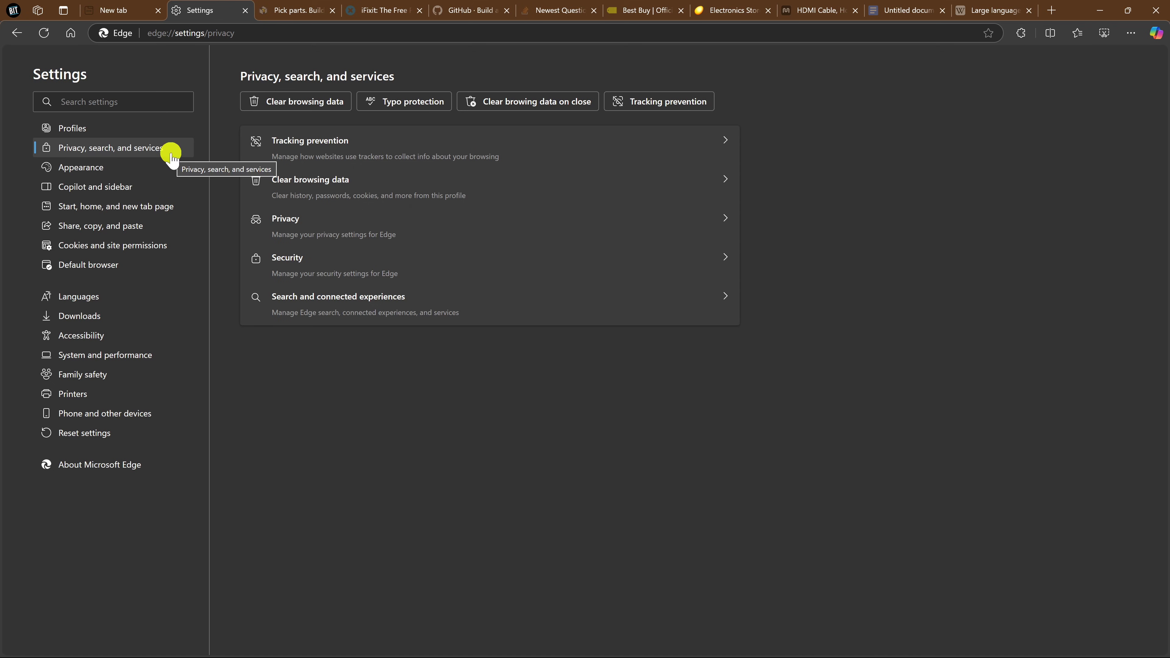
Change the Media autoplay permission dropdown from Limit to Block
{"action": "left_click", "coordinate": [170, 249]}
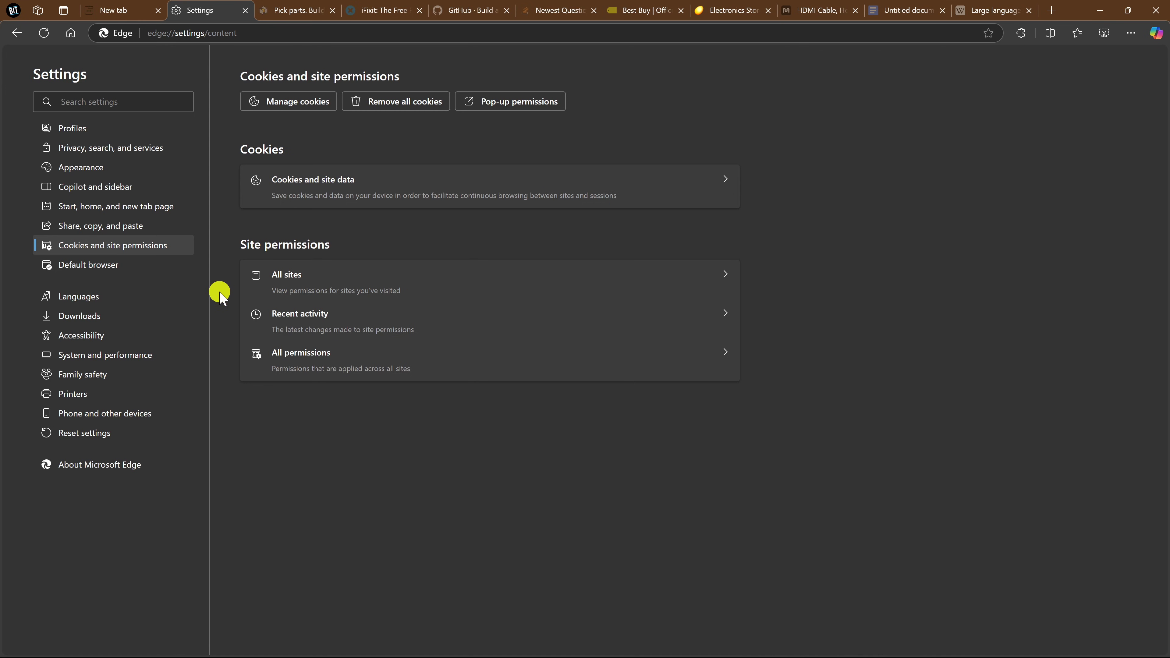
{"action": "left_click", "coordinate": [350, 364]}
{"action": "scroll", "coordinate": [410, 378], "scroll_direction": "down", "scroll_amount": 10}
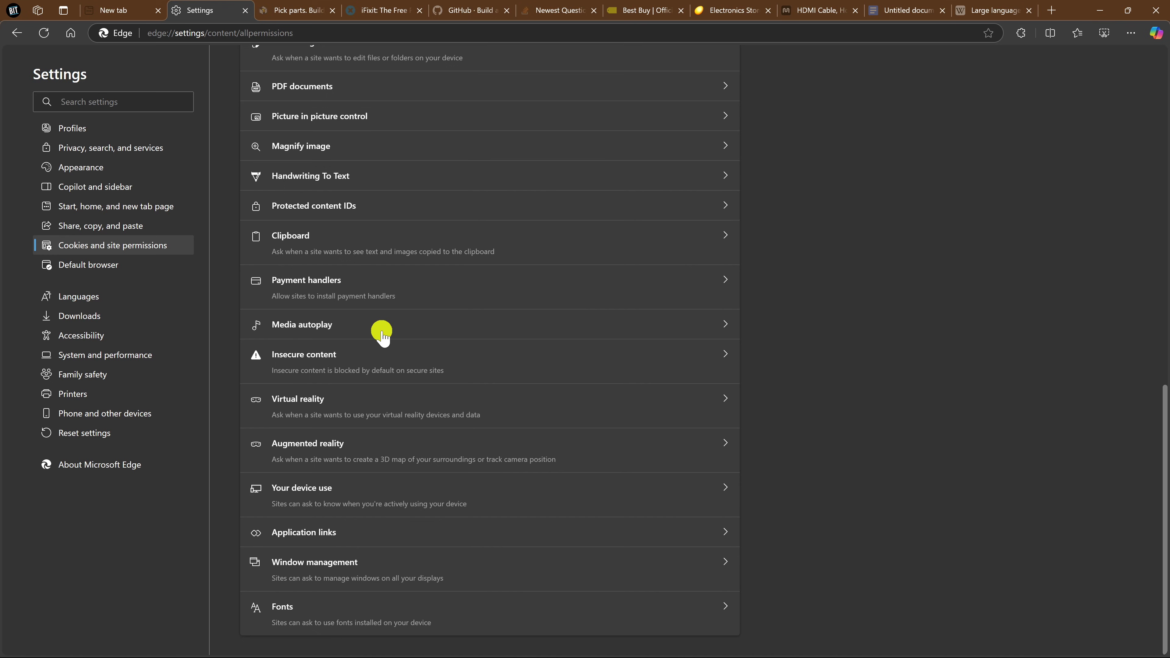
{"action": "left_click", "coordinate": [381, 337]}
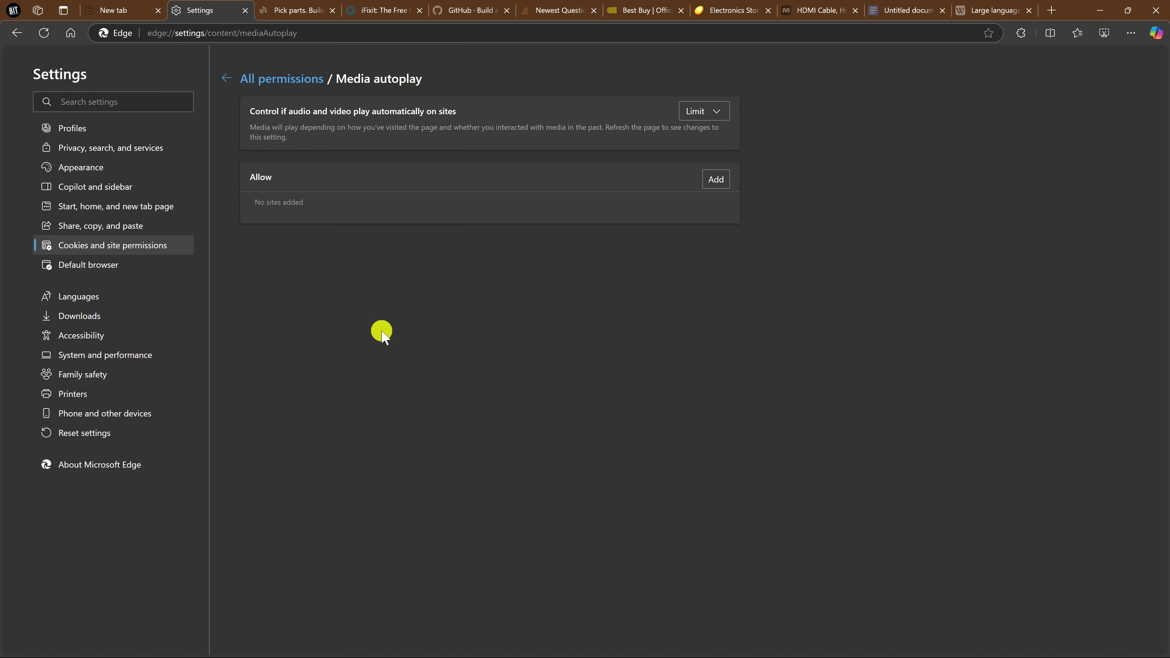
{"action": "left_click", "coordinate": [717, 112]}
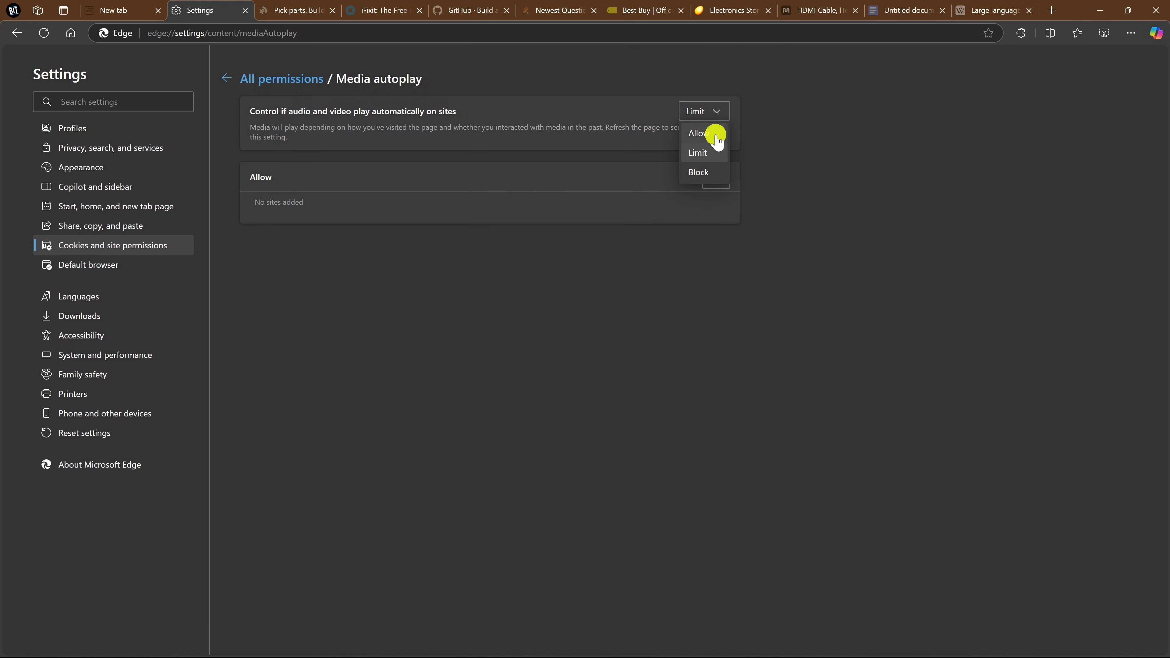
{"action": "left_click", "coordinate": [708, 172]}
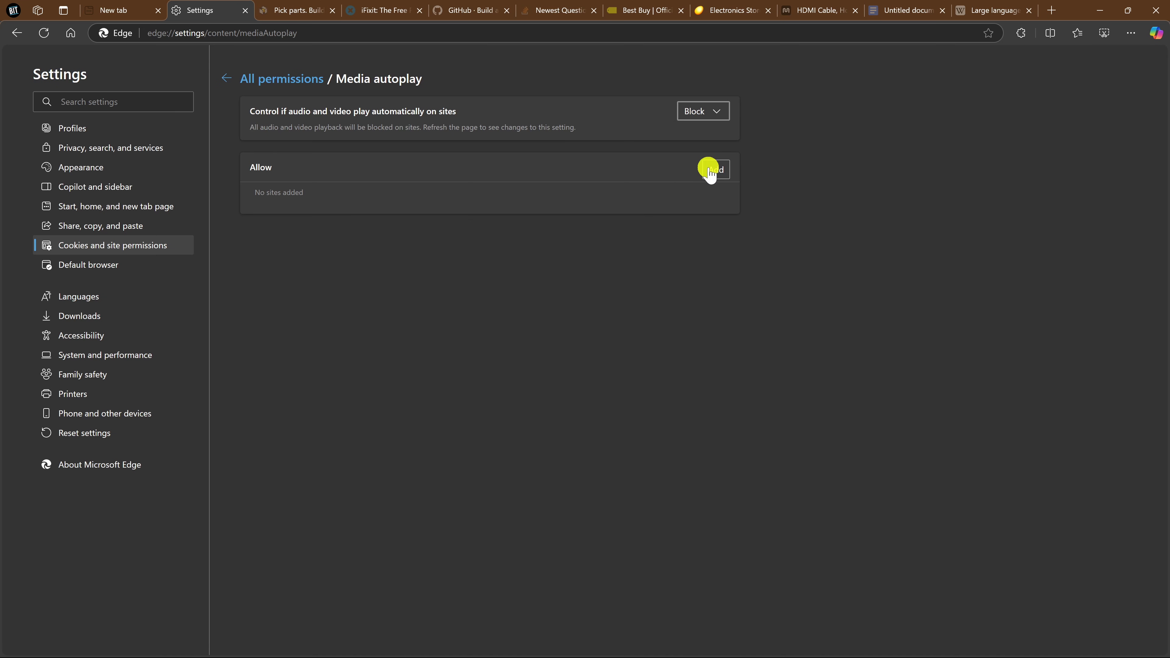